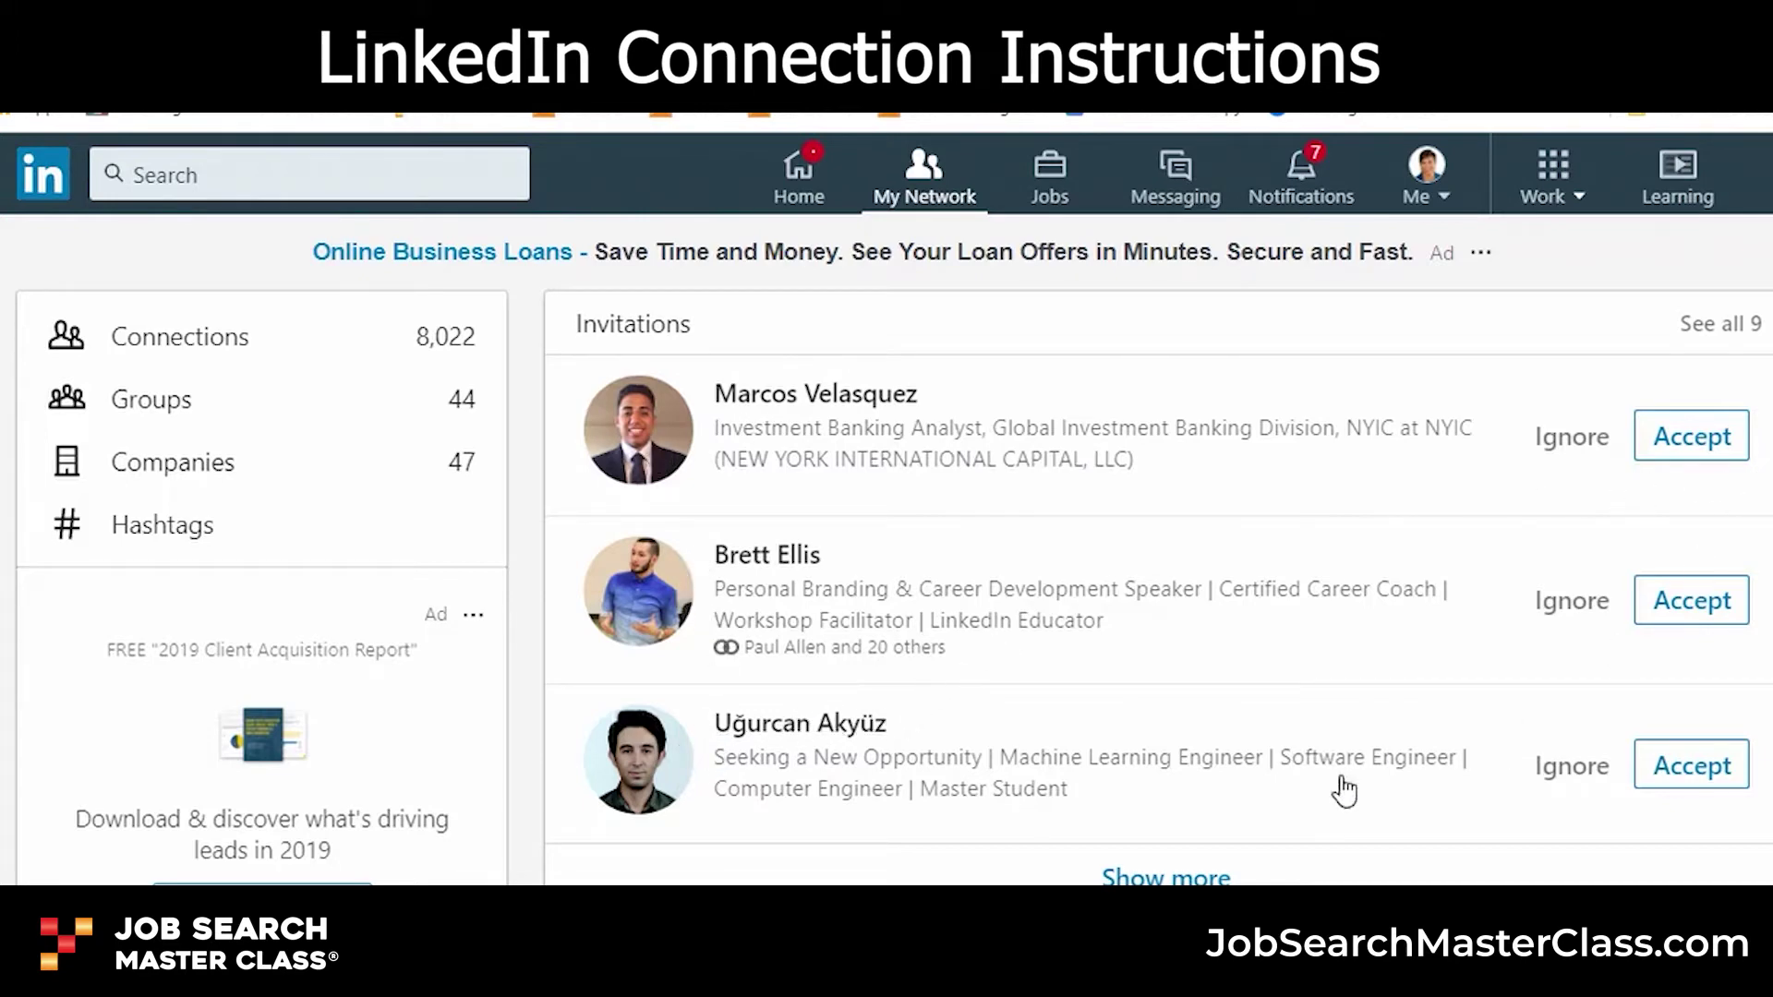
- Load the remaining pending invitations and scroll the full list, including the one with a personal note
left_click(1193, 877)
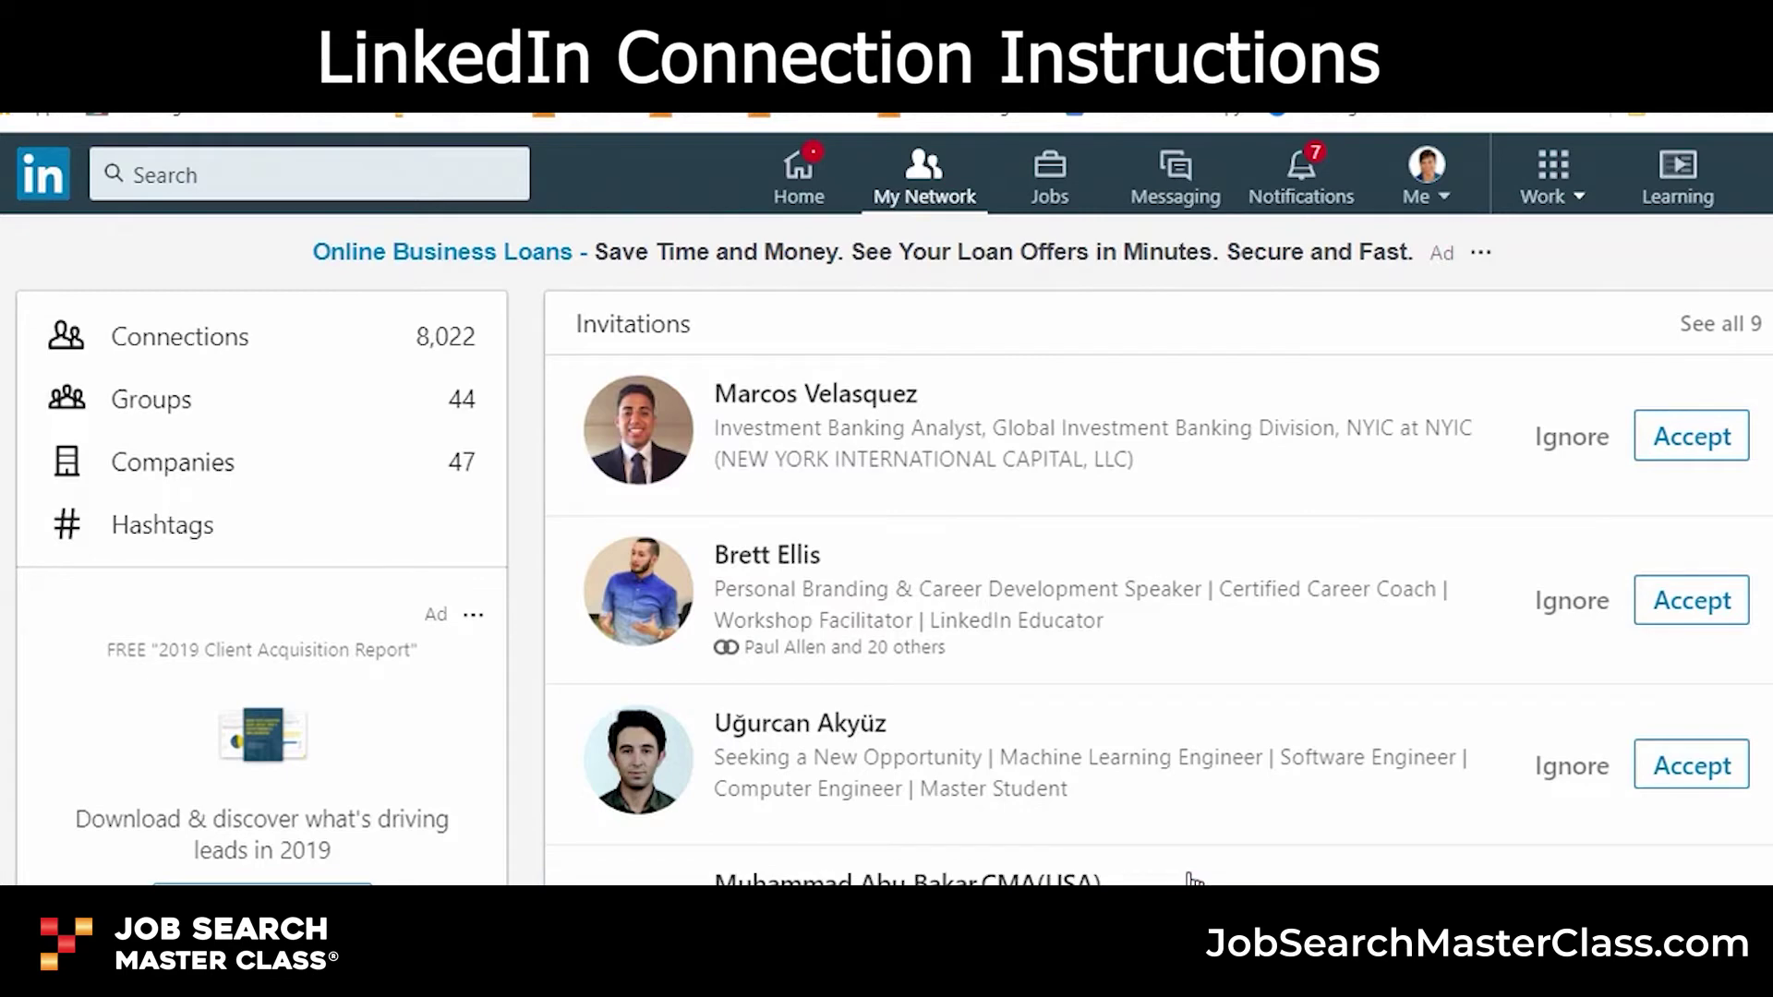
scroll(1292, 641, "down", 8)
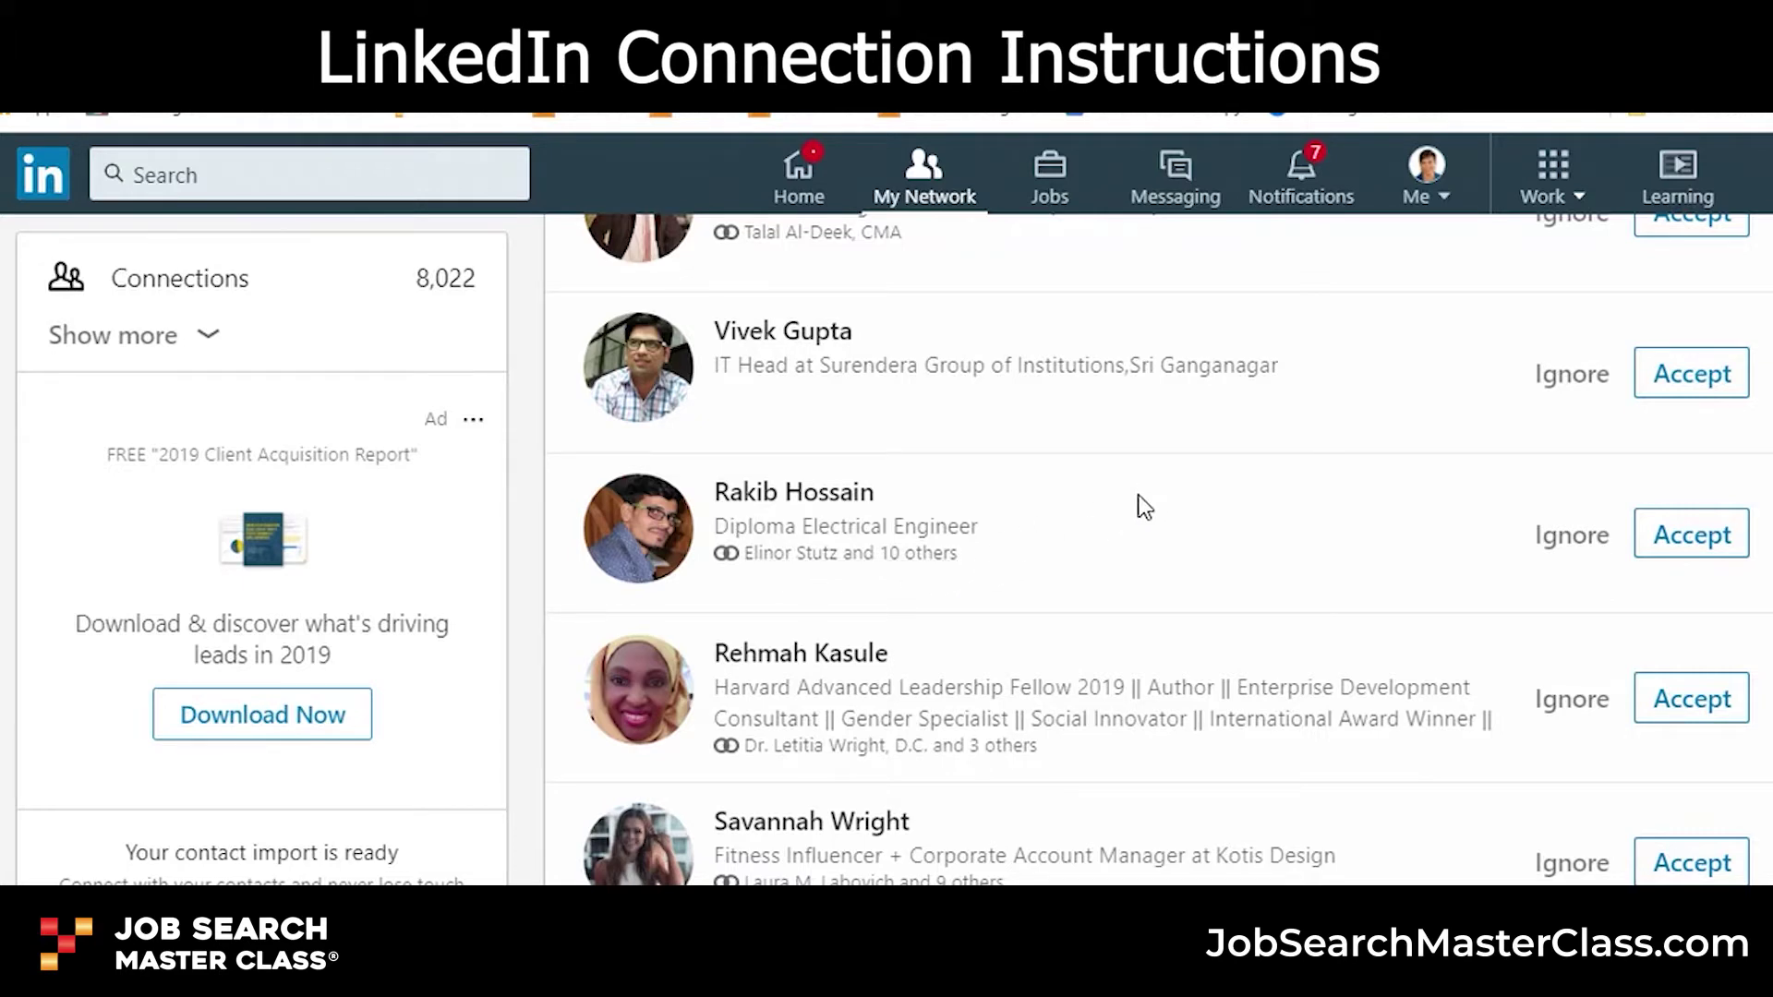
scroll(1137, 506, "down", 5)
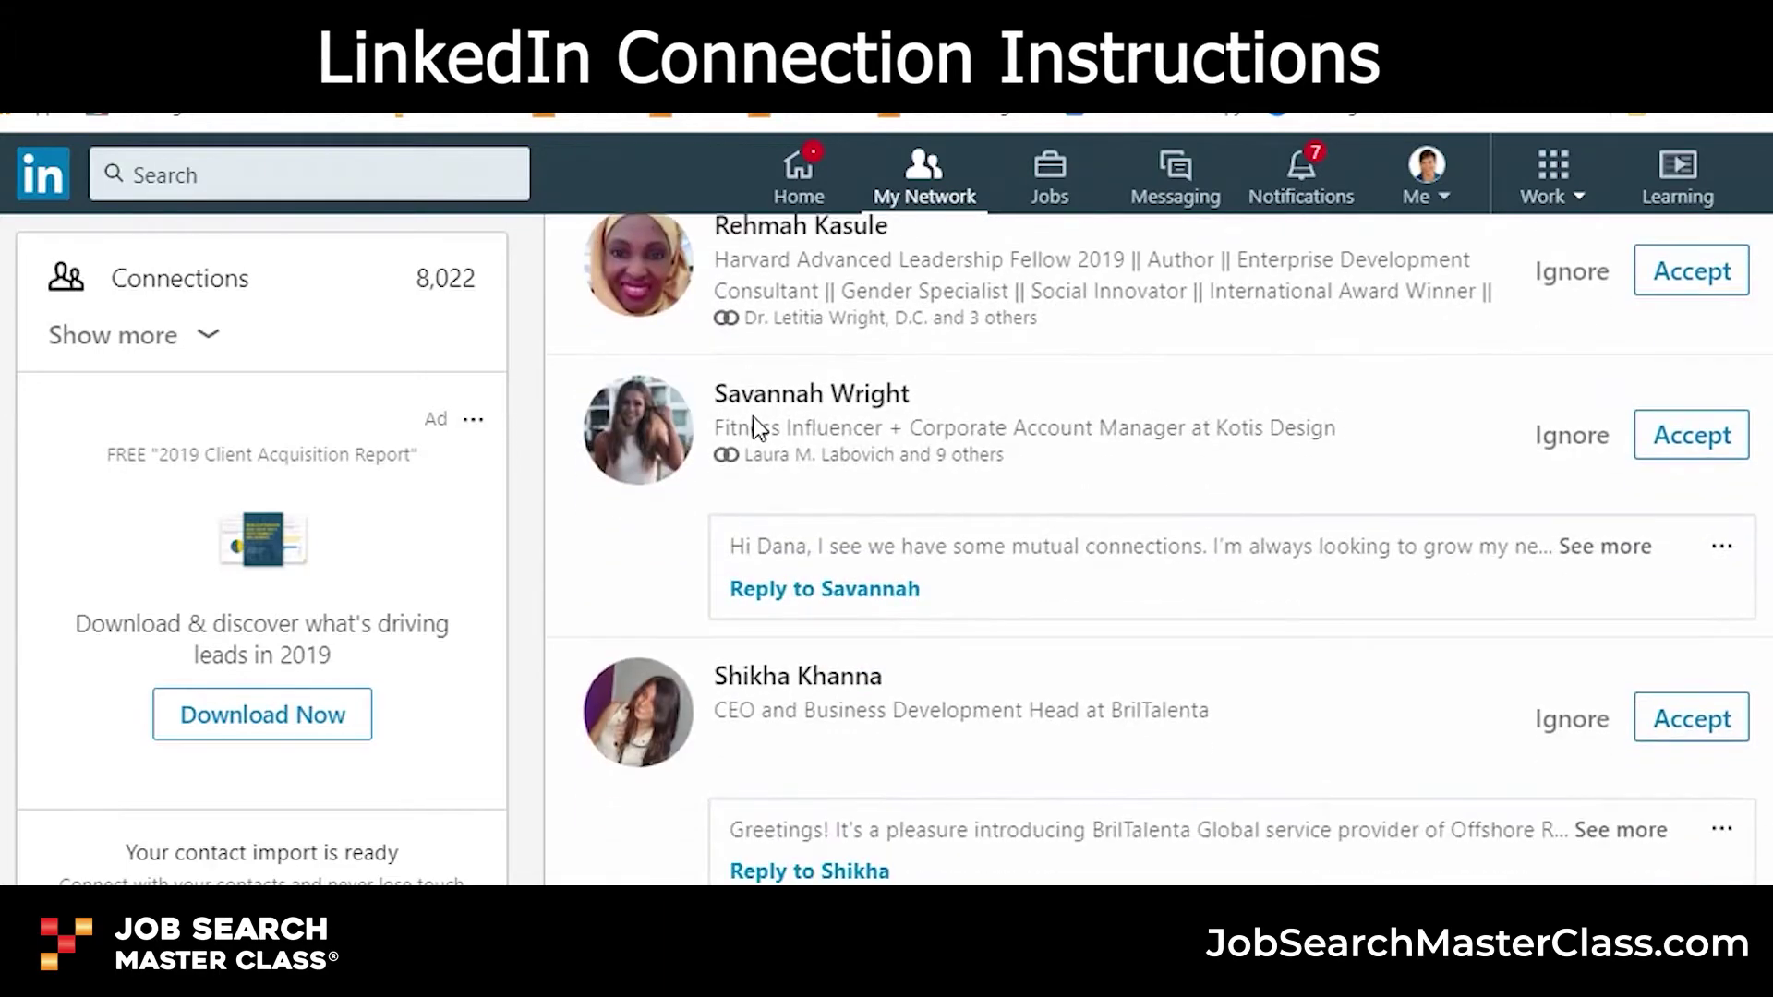
scroll(752, 417, "down", 3)
scroll(755, 434, "up", 10)
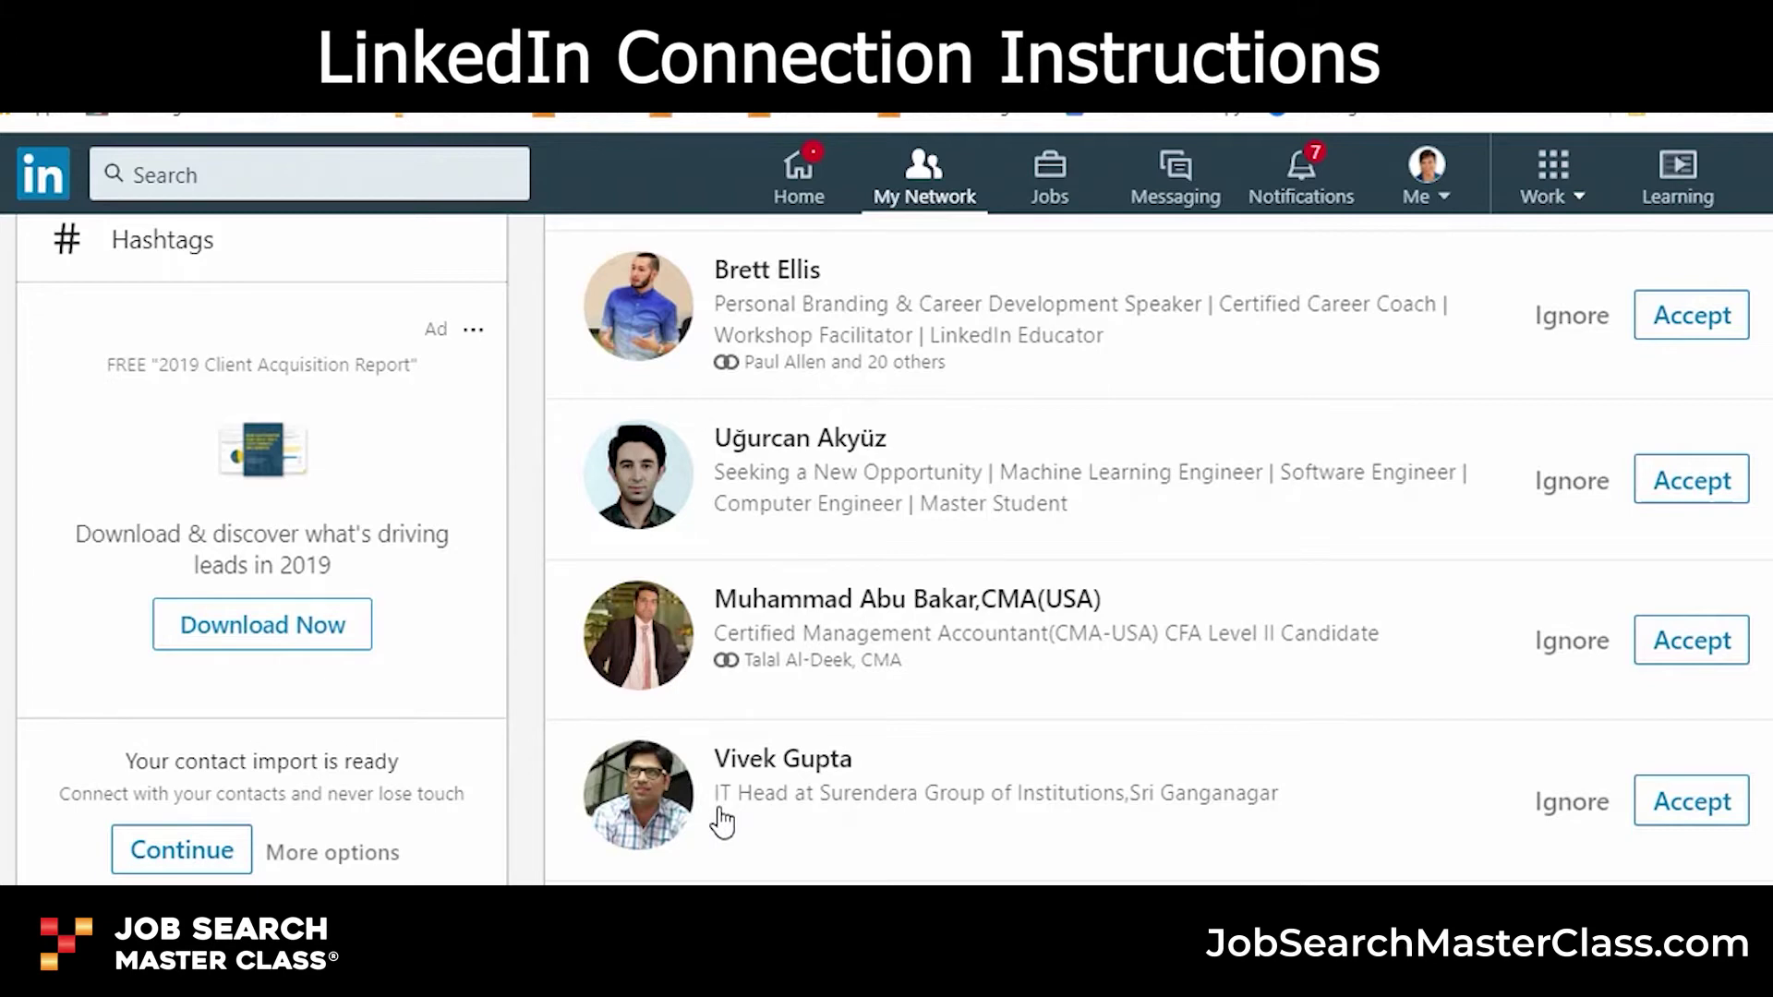
scroll(723, 820, "down", 3)
scroll(711, 706, "down", 5)
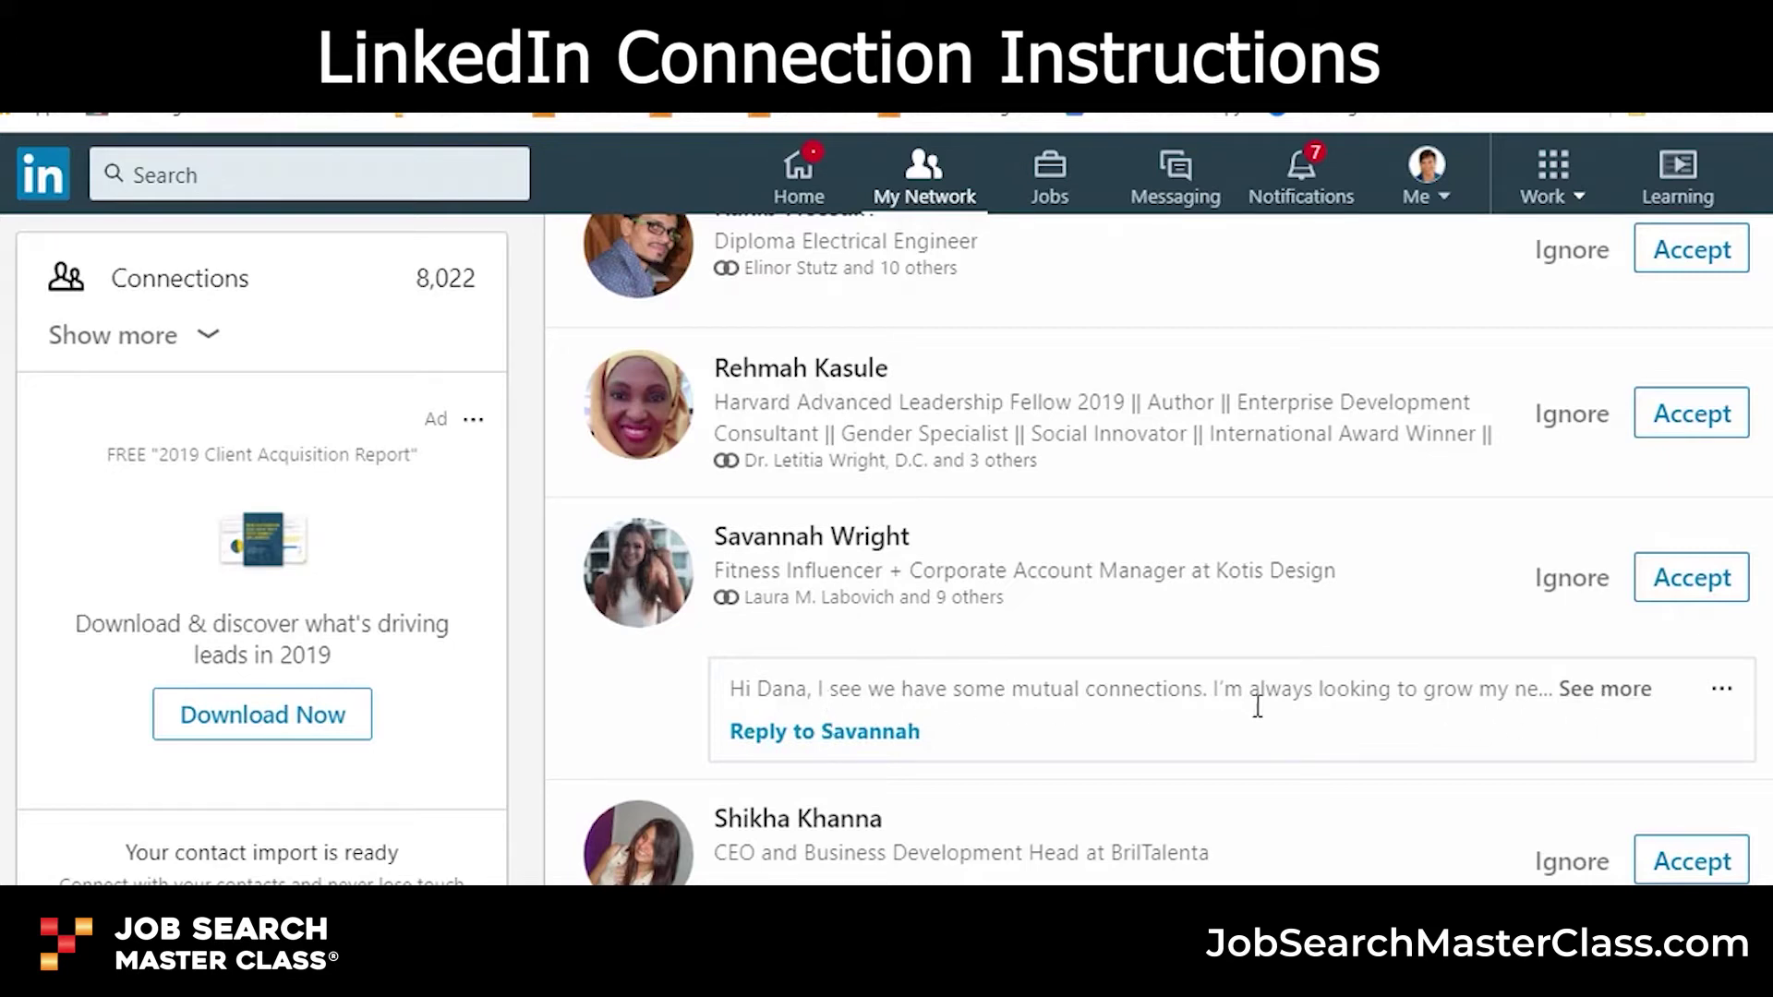
- Read both notes, then accept the Kotis Design account manager and ignore the BrilTalenta CEO
left_click(1600, 707)
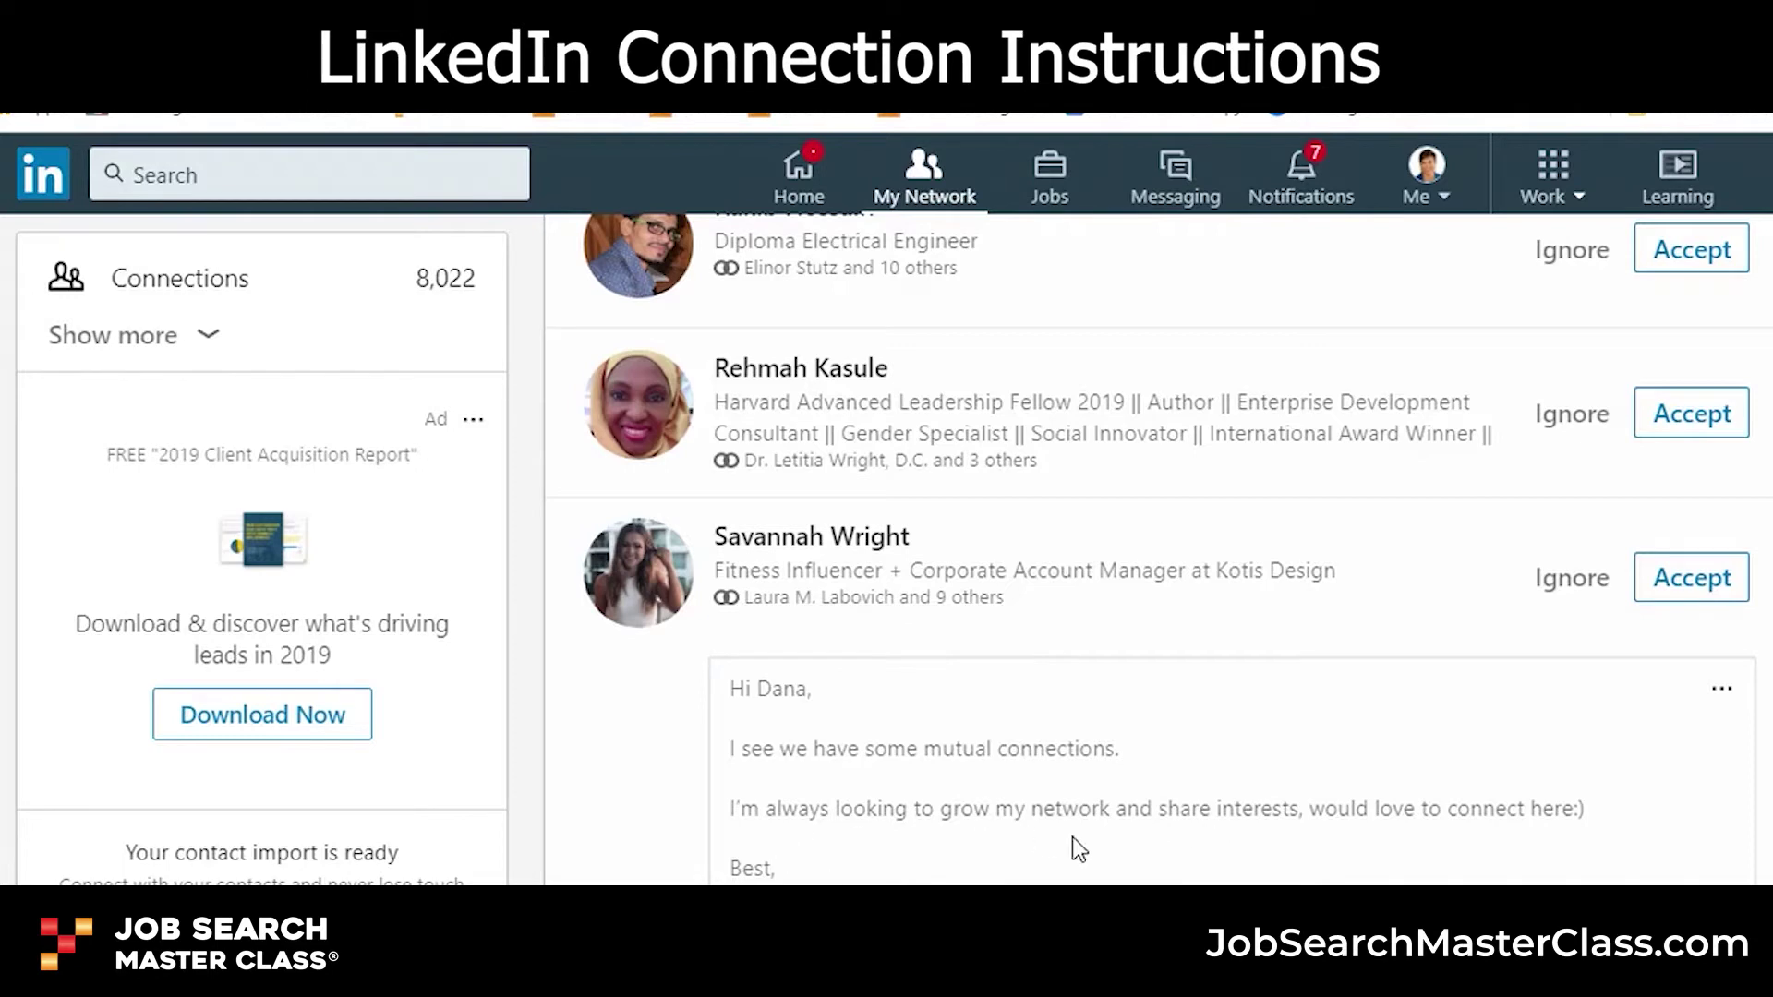
left_click(1704, 584)
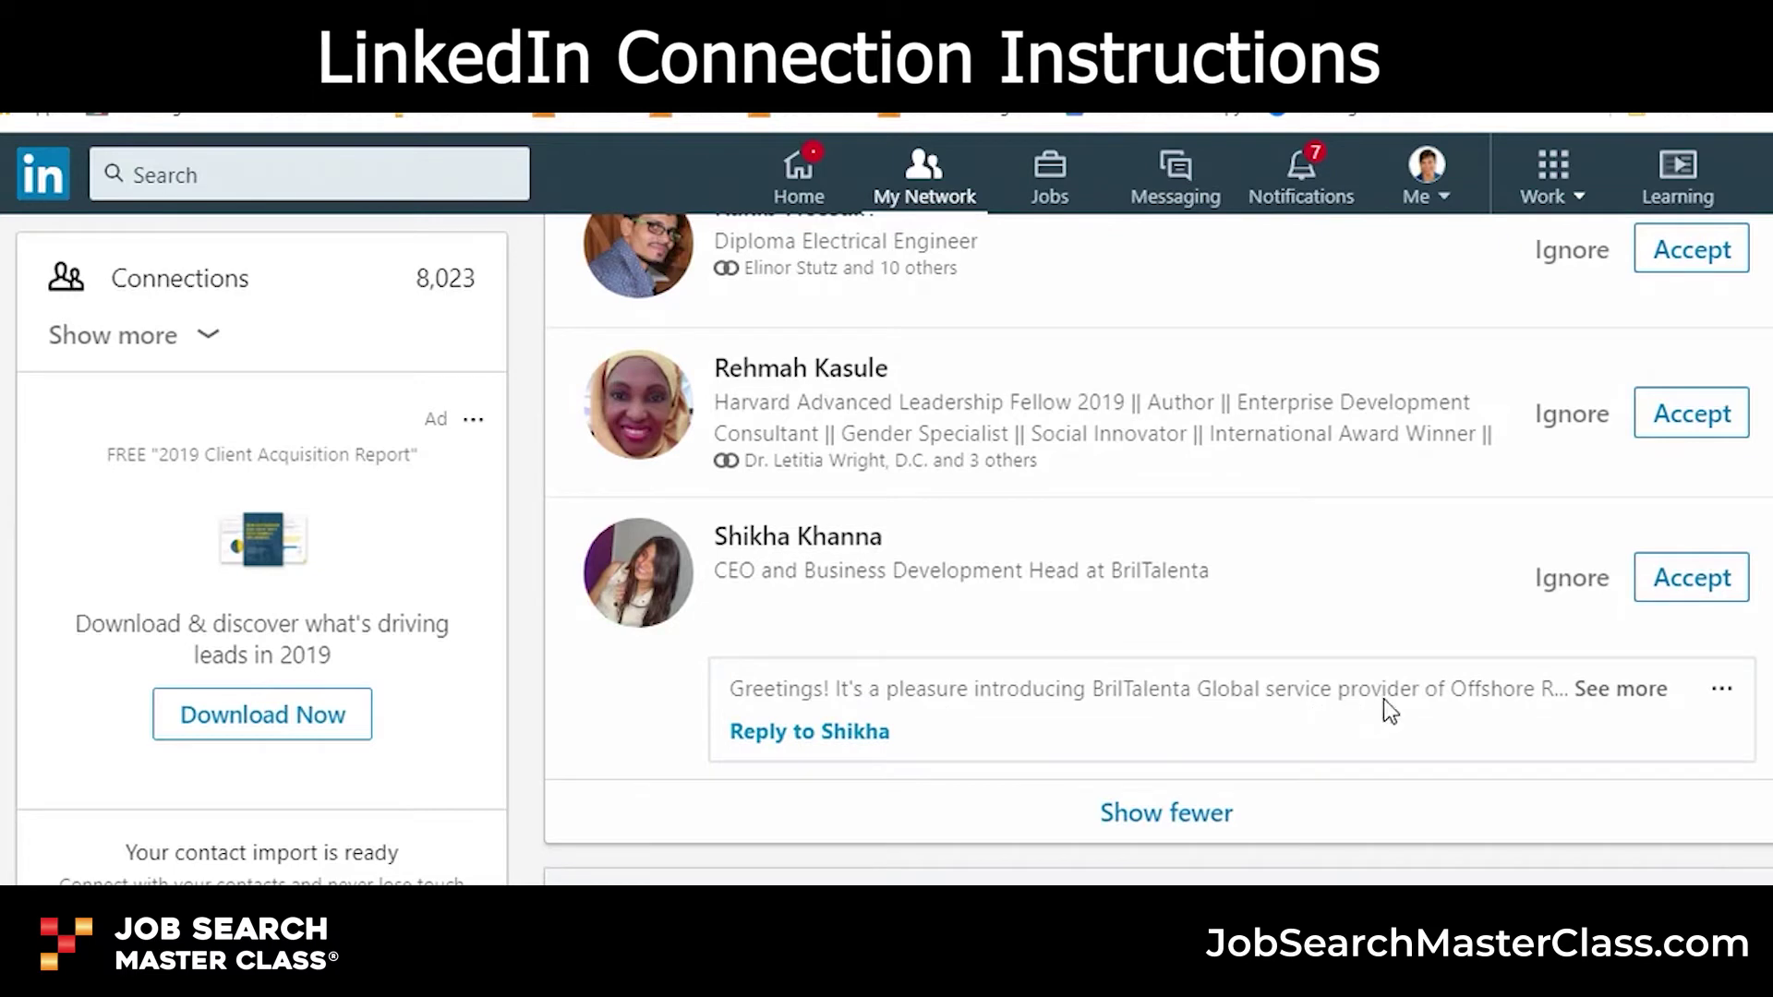
left_click(1611, 690)
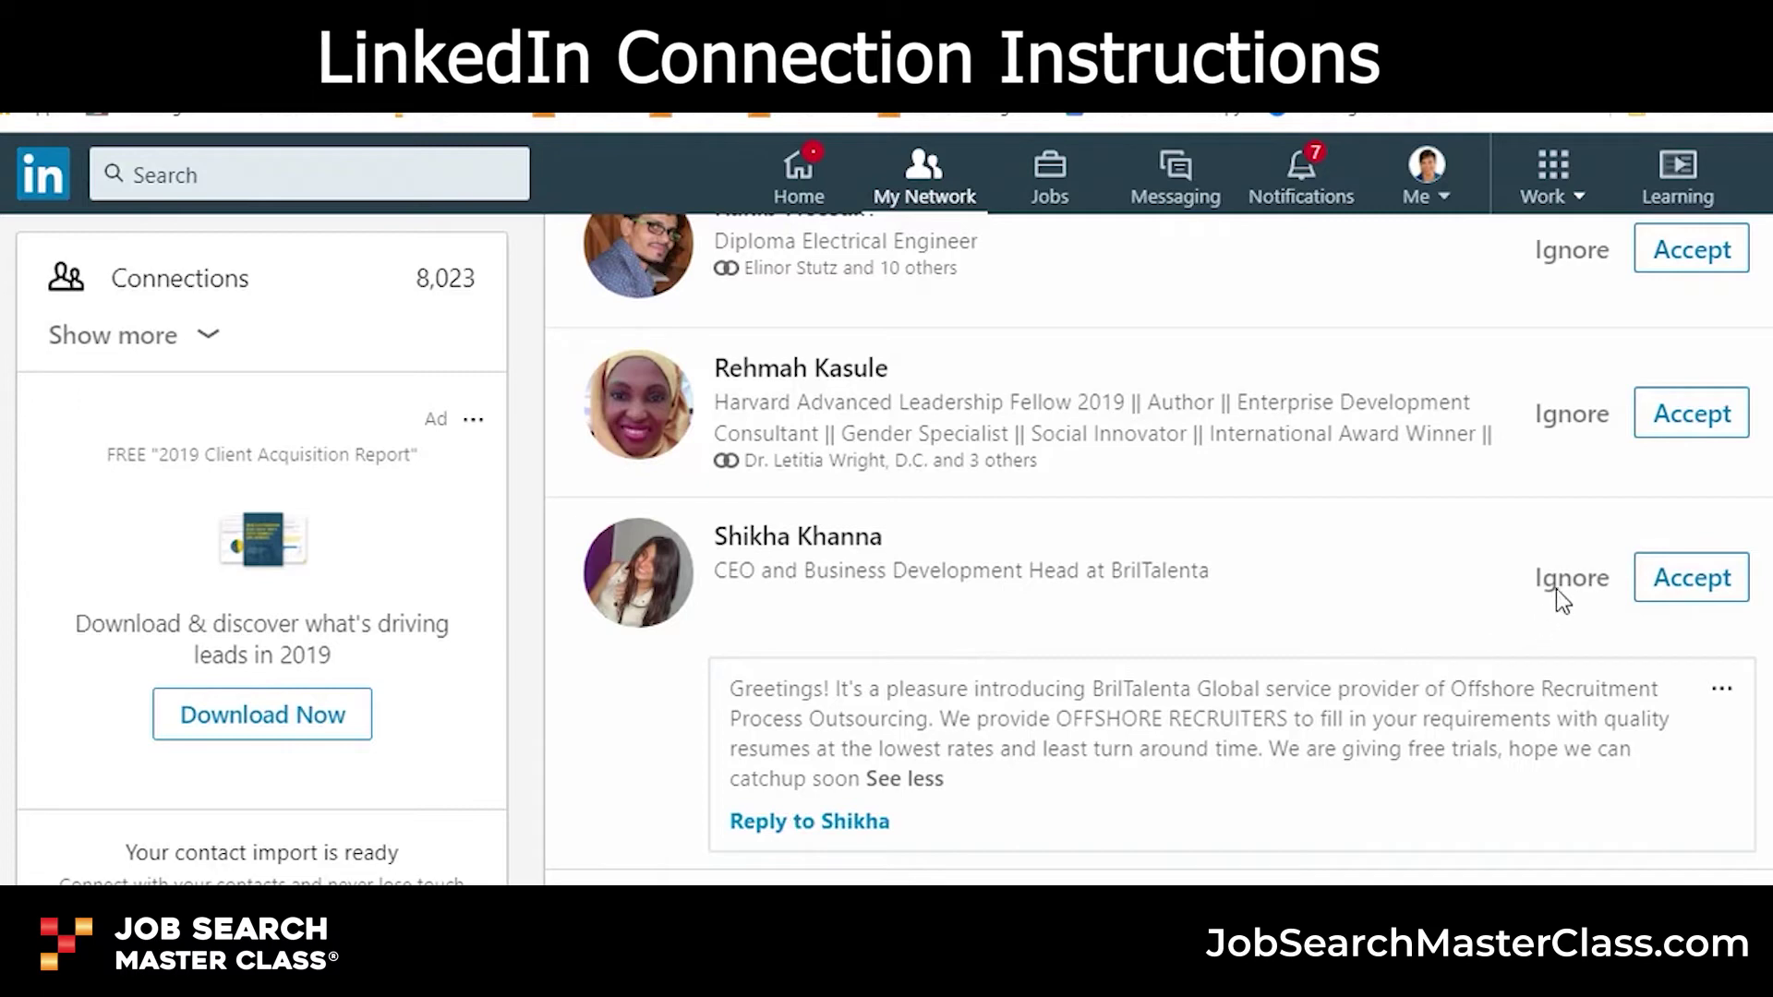
left_click(1579, 591)
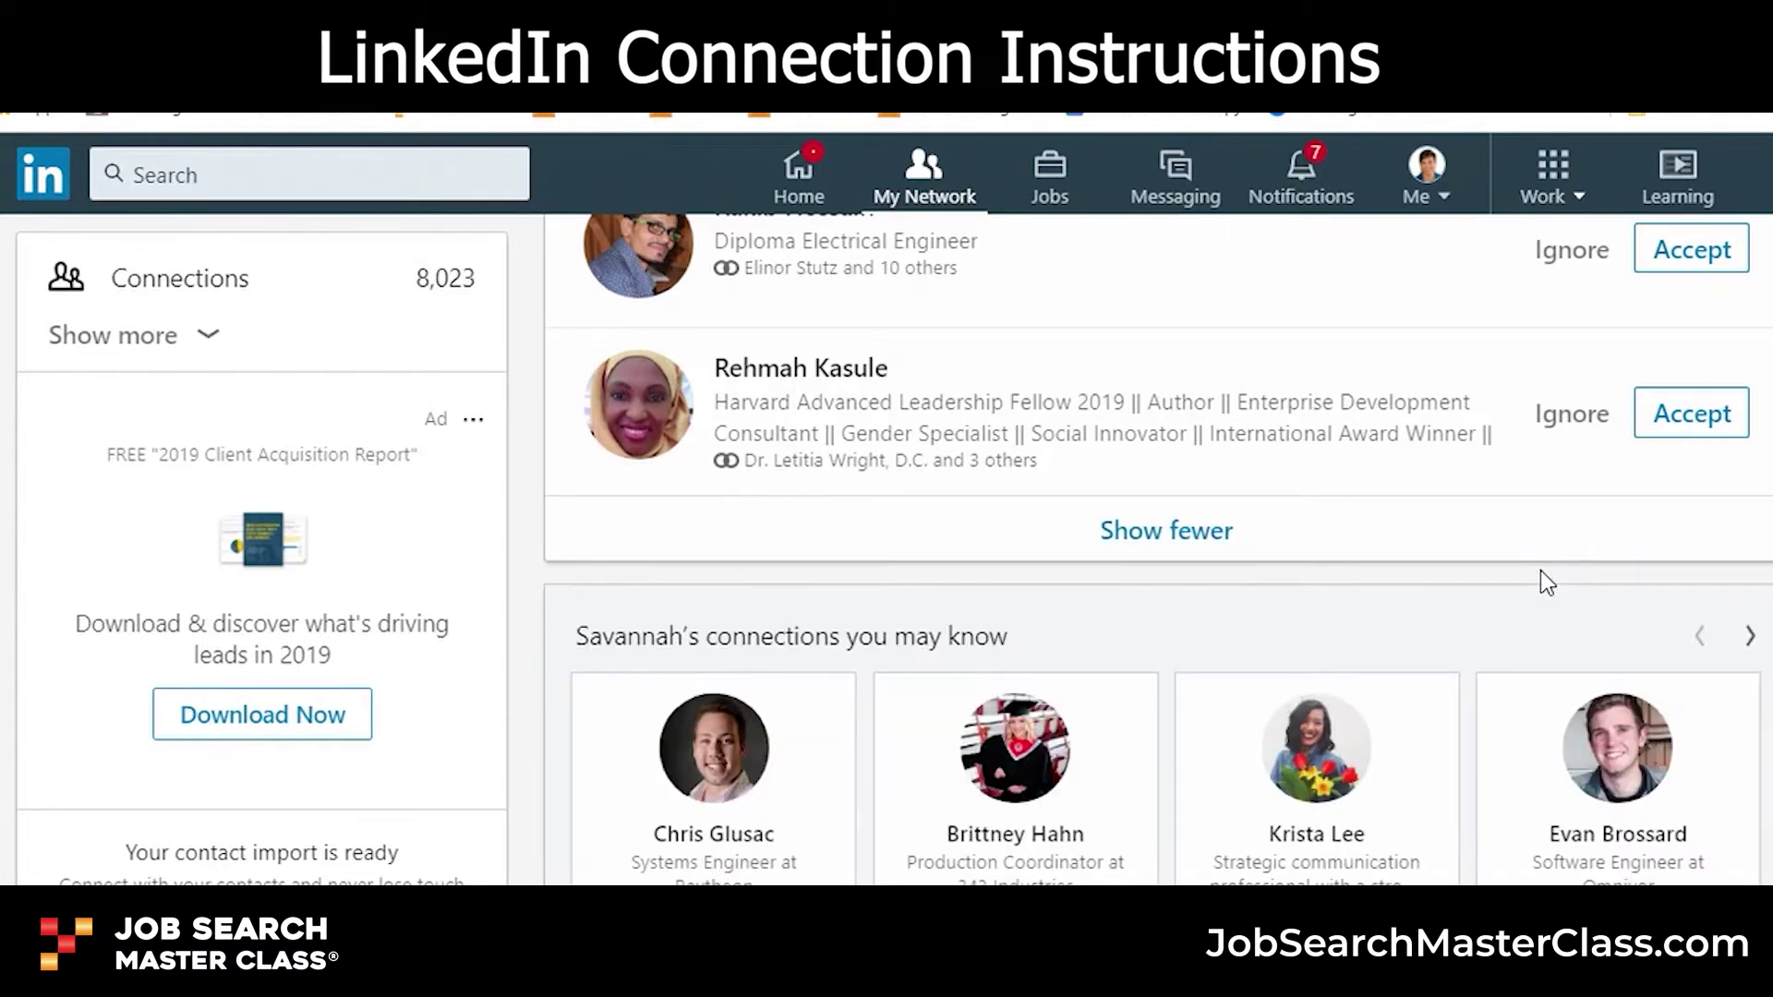
scroll(1416, 464, "up", 5)
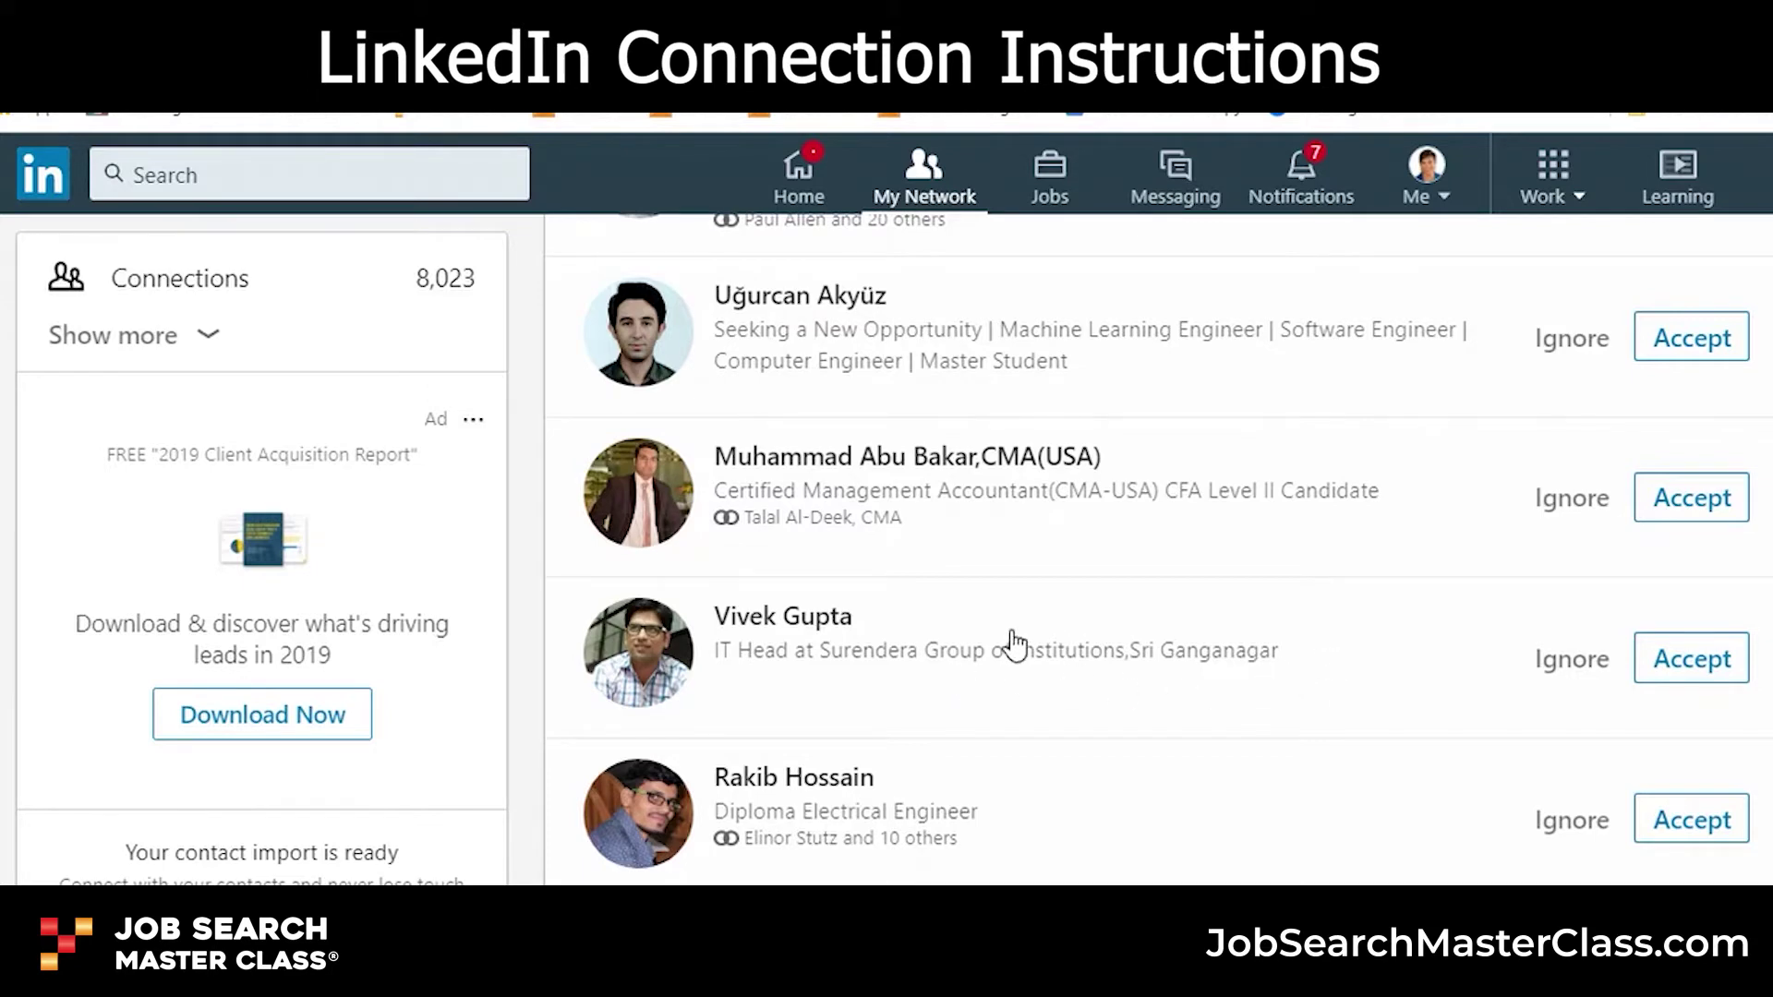
scroll(960, 641, "up", 3)
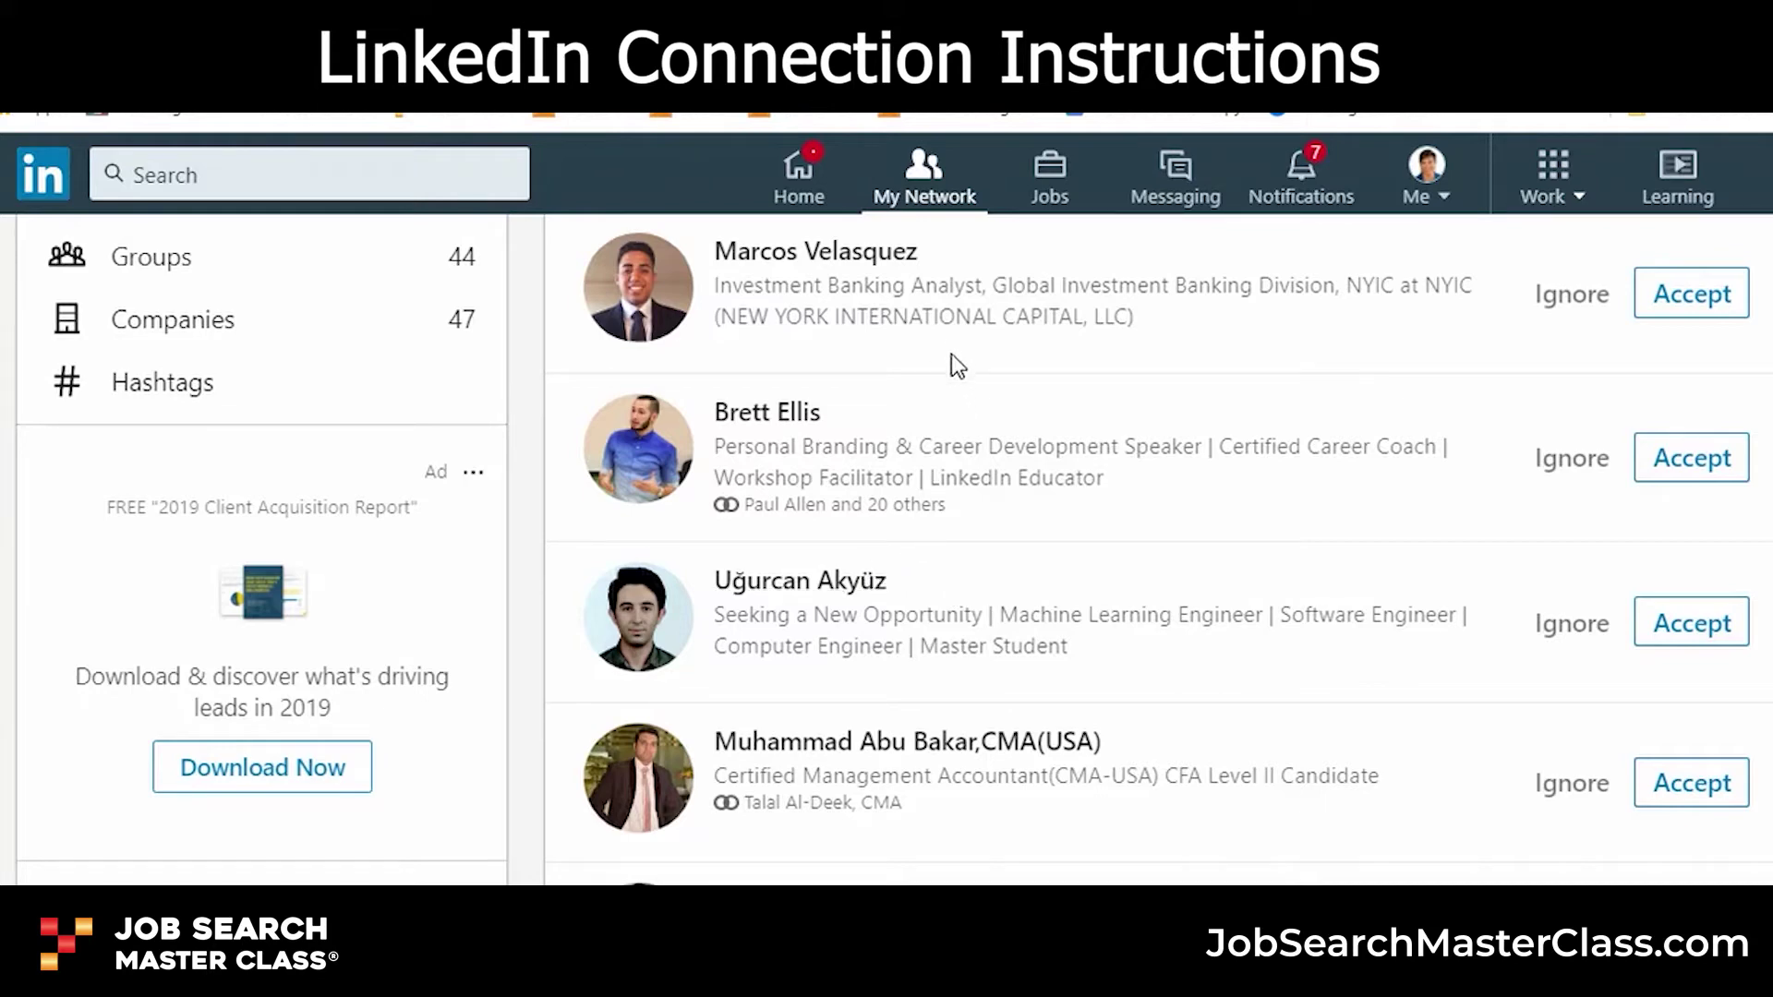
- Search for the contact's name, fixing the surname typo, and show all 38,517 people results
left_click(190, 181)
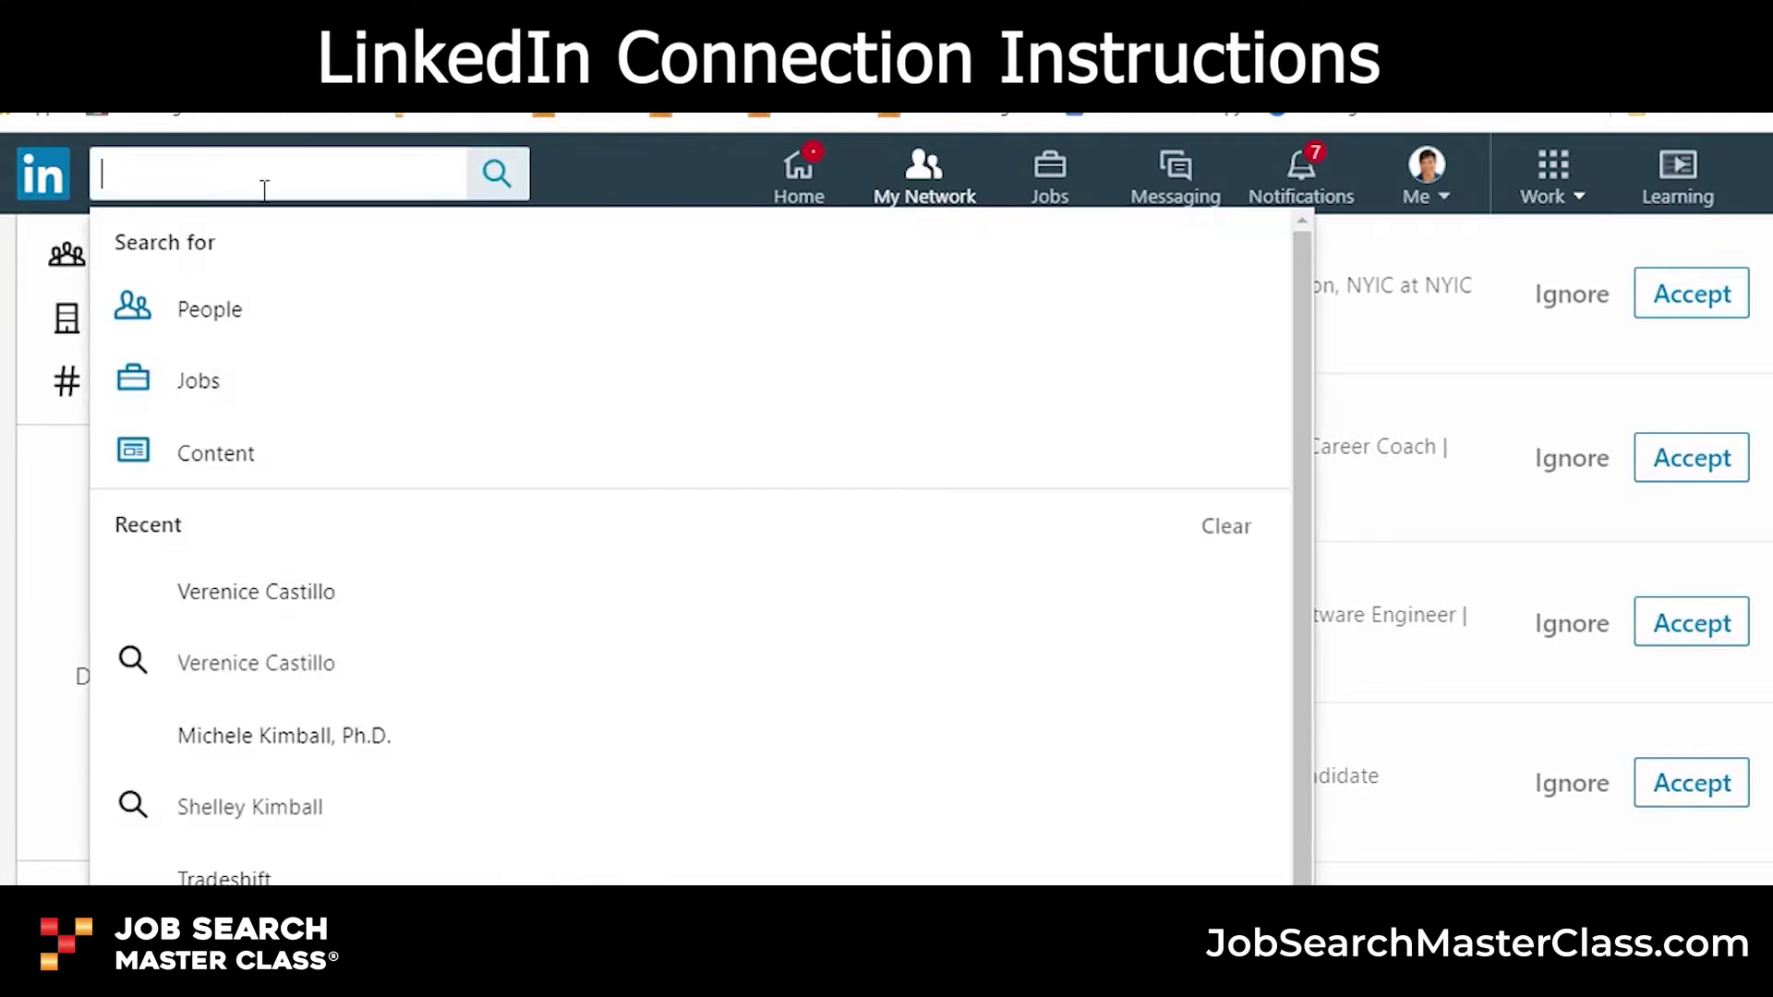
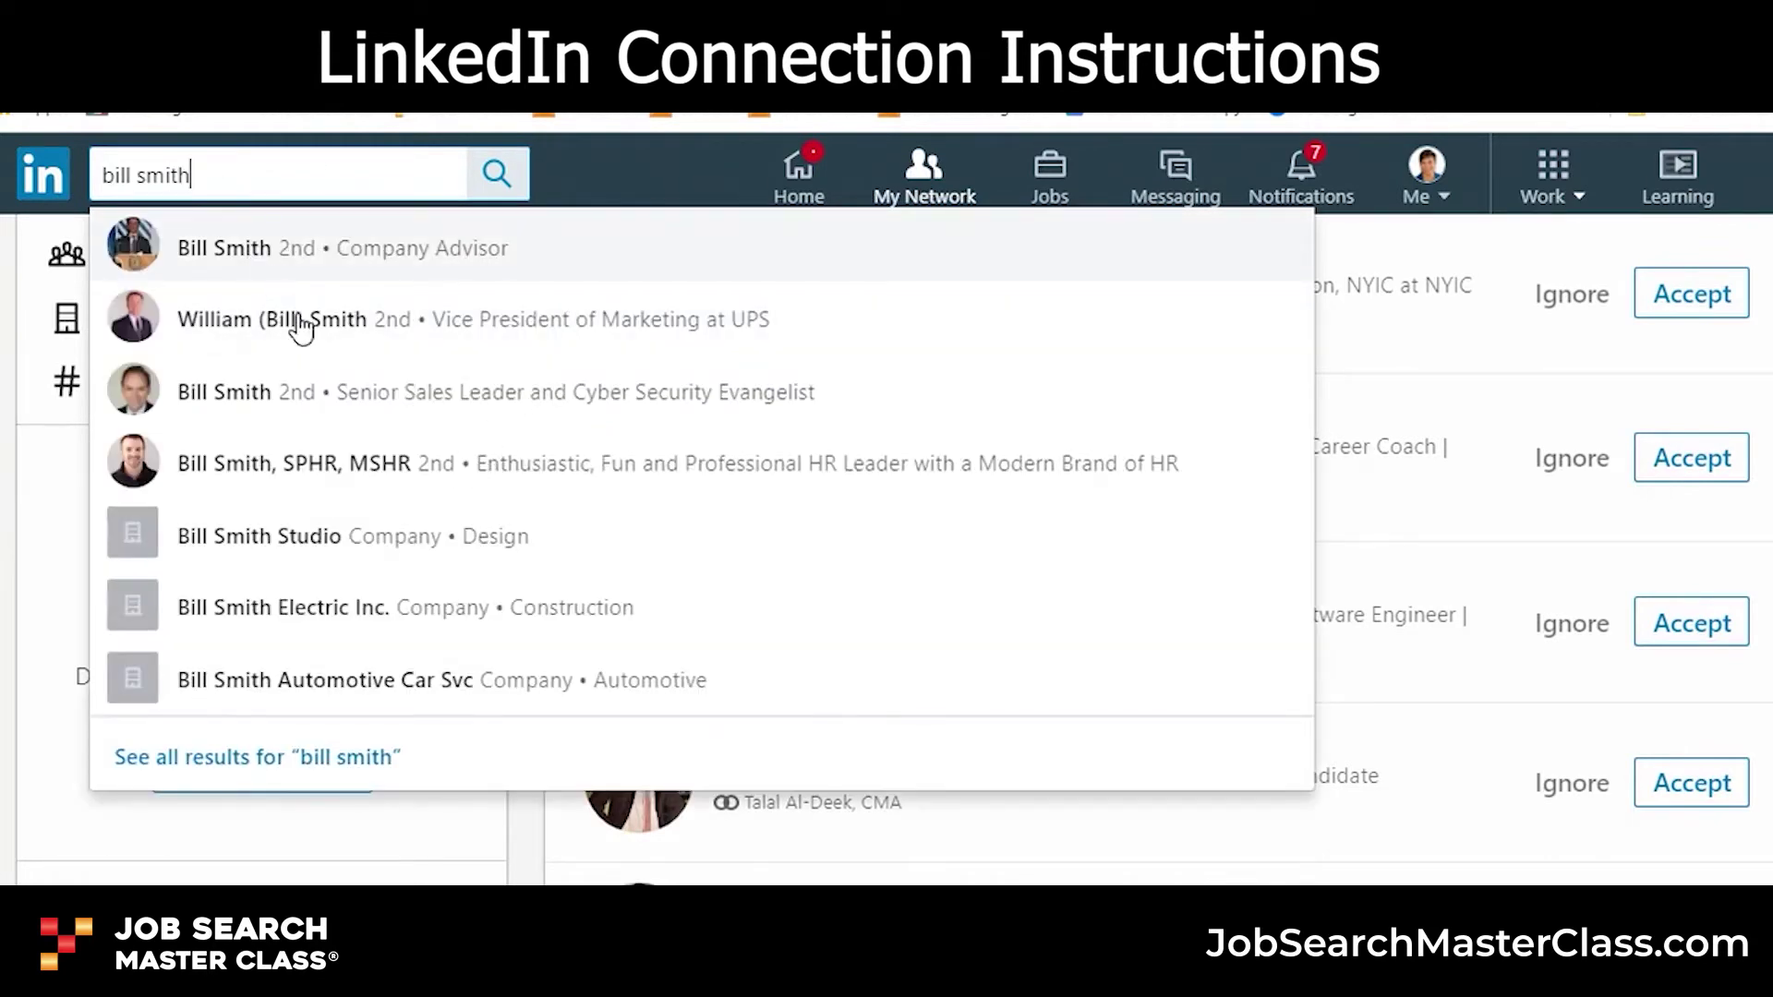
left_click(351, 757)
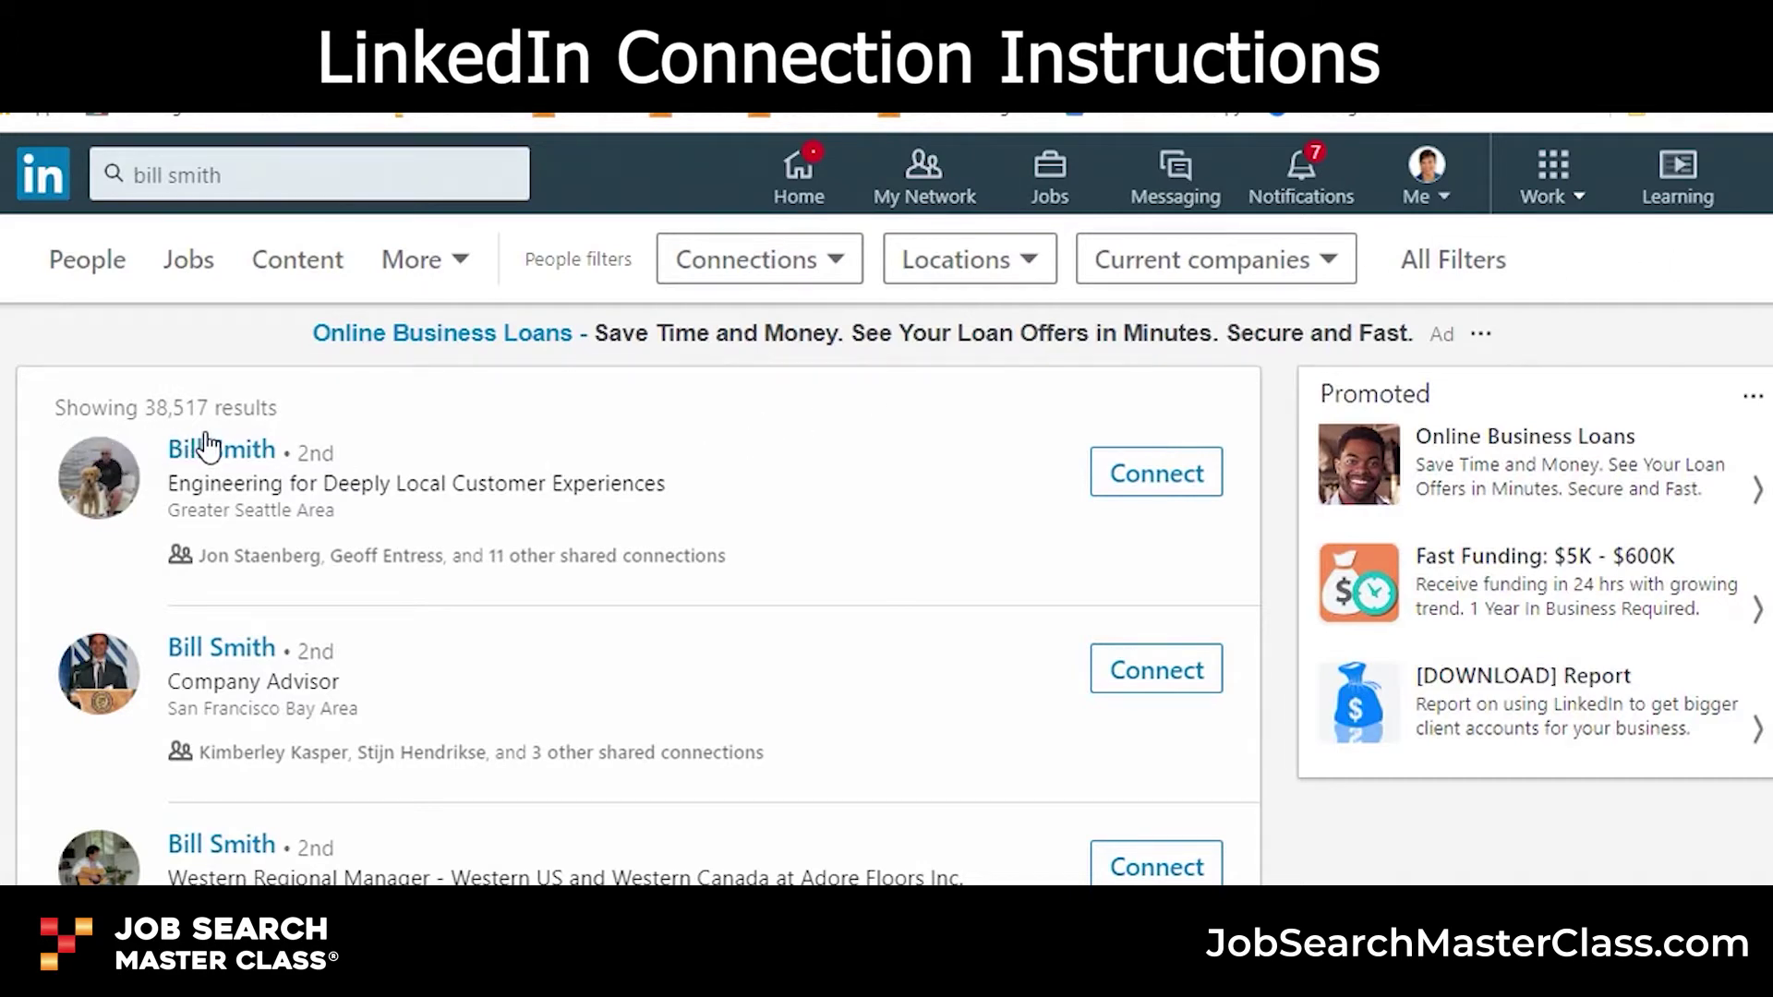
scroll(535, 609, "down", 5)
scroll(534, 639, "up", 5)
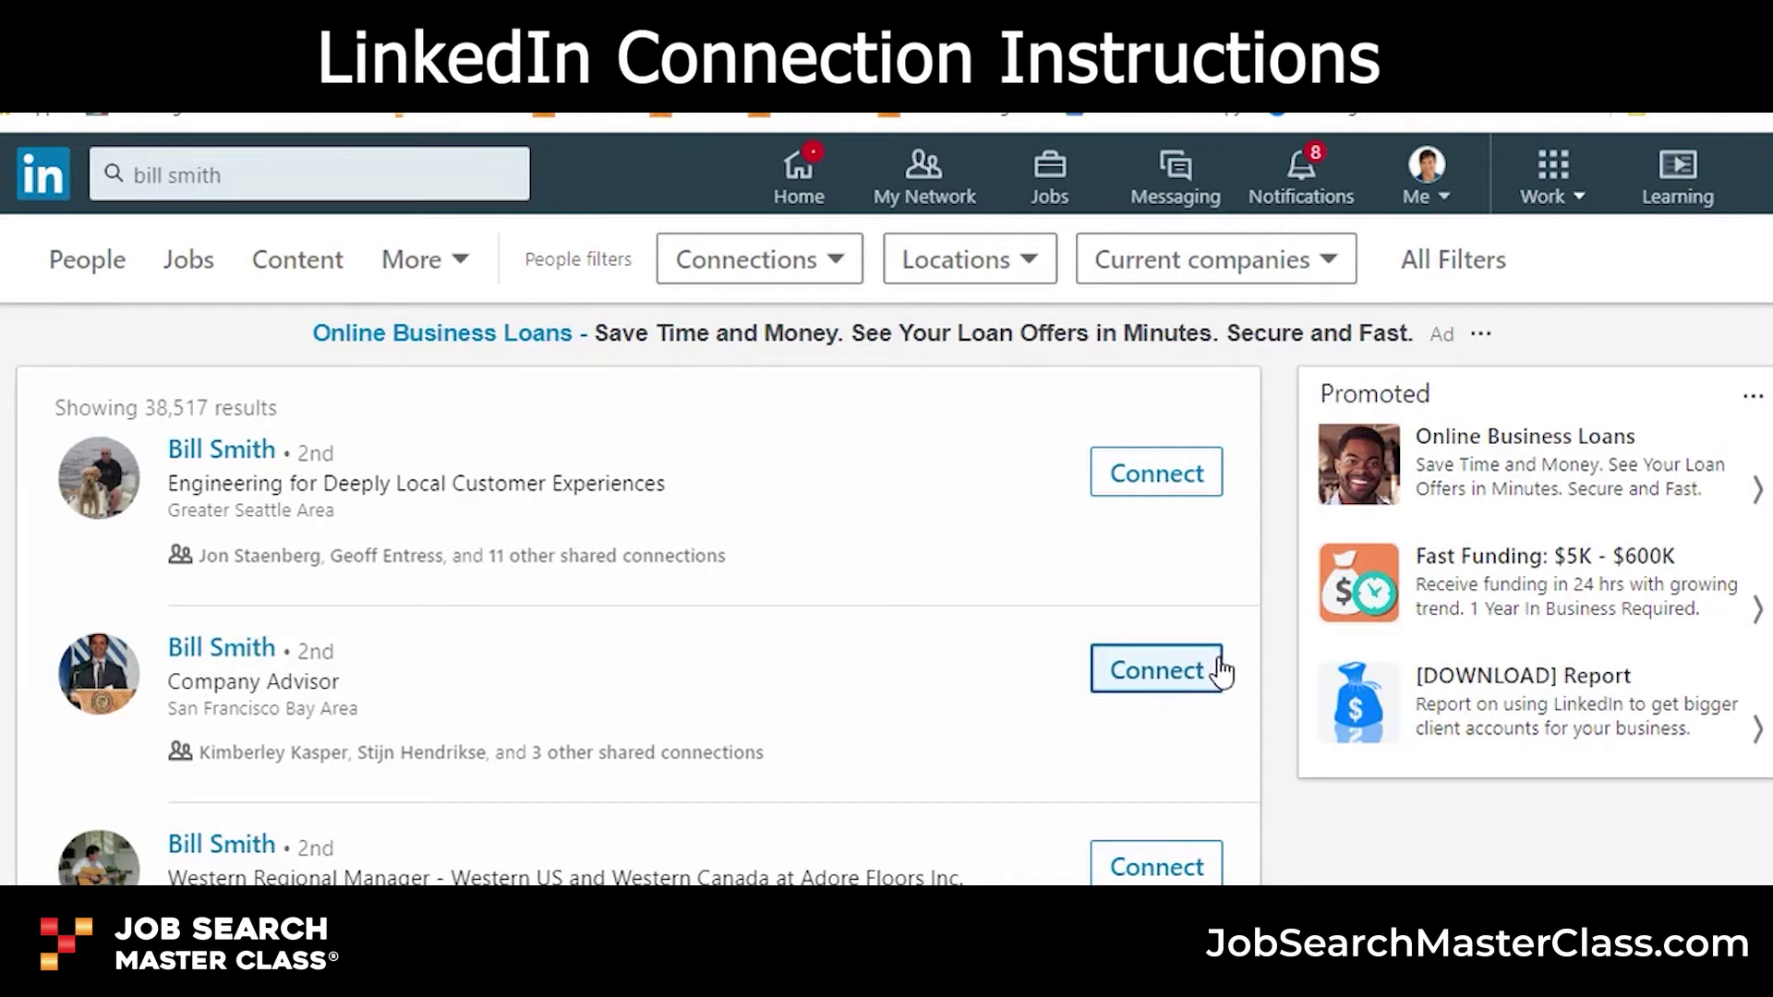
left_click(245, 654)
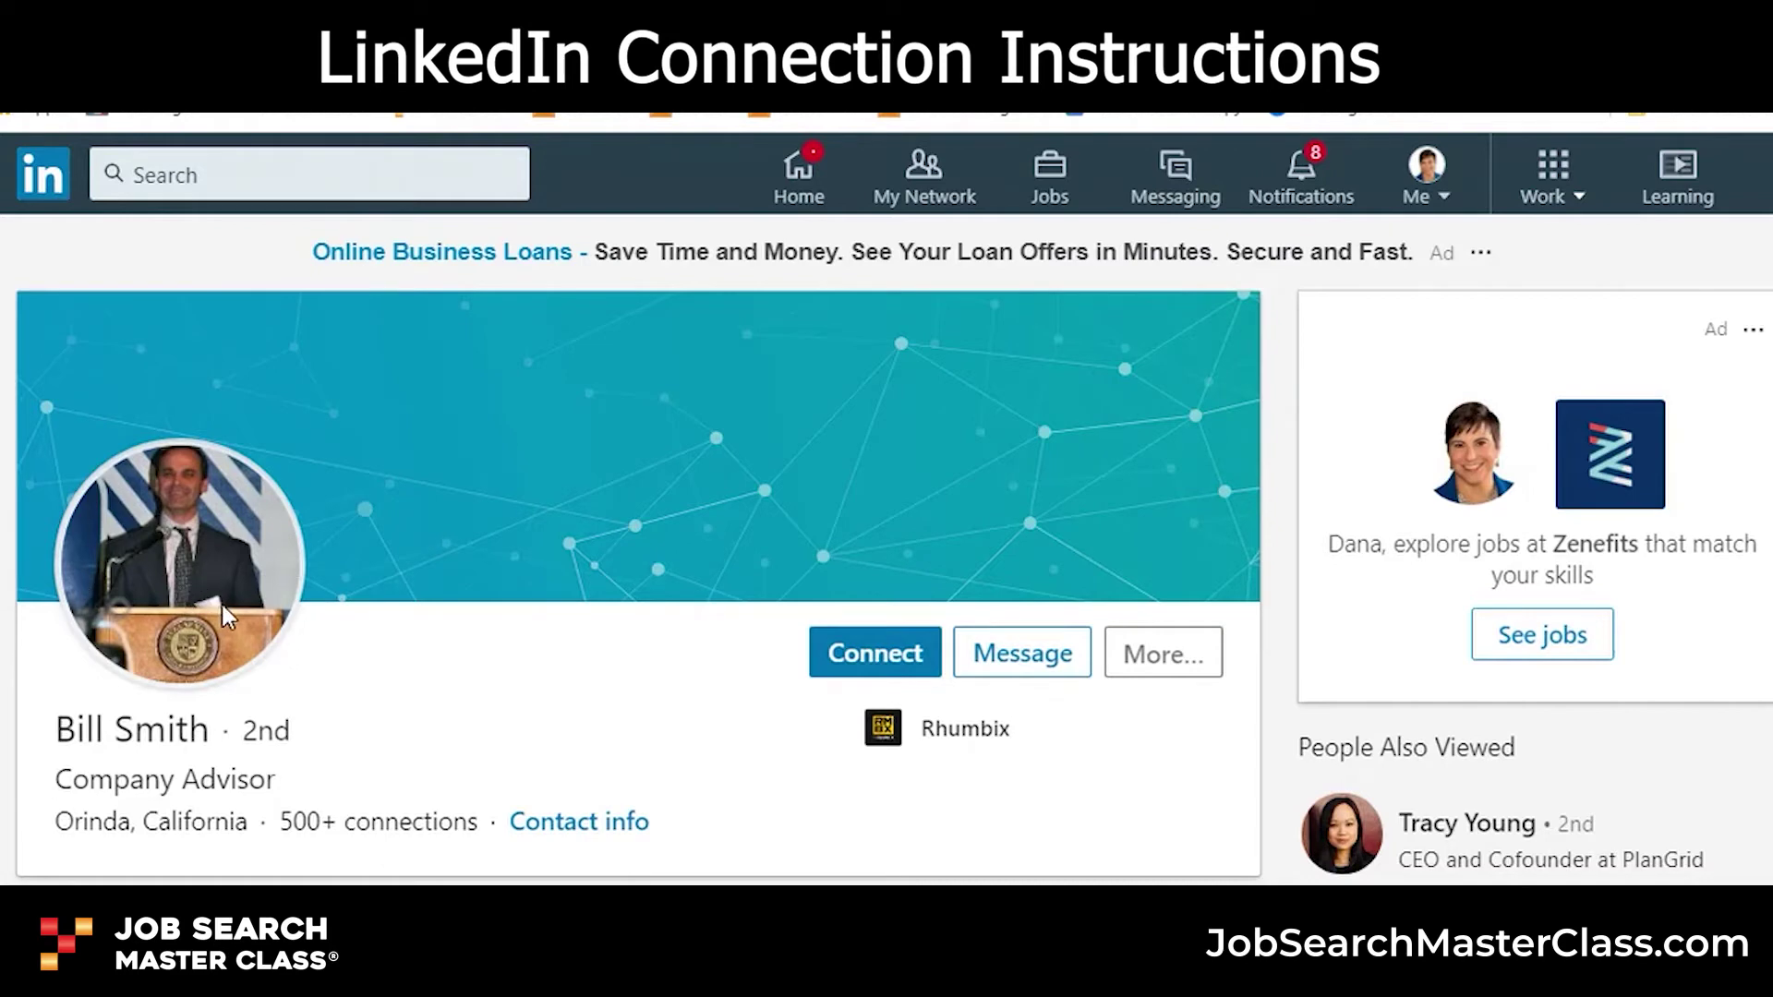
scroll(253, 627, "down", 10)
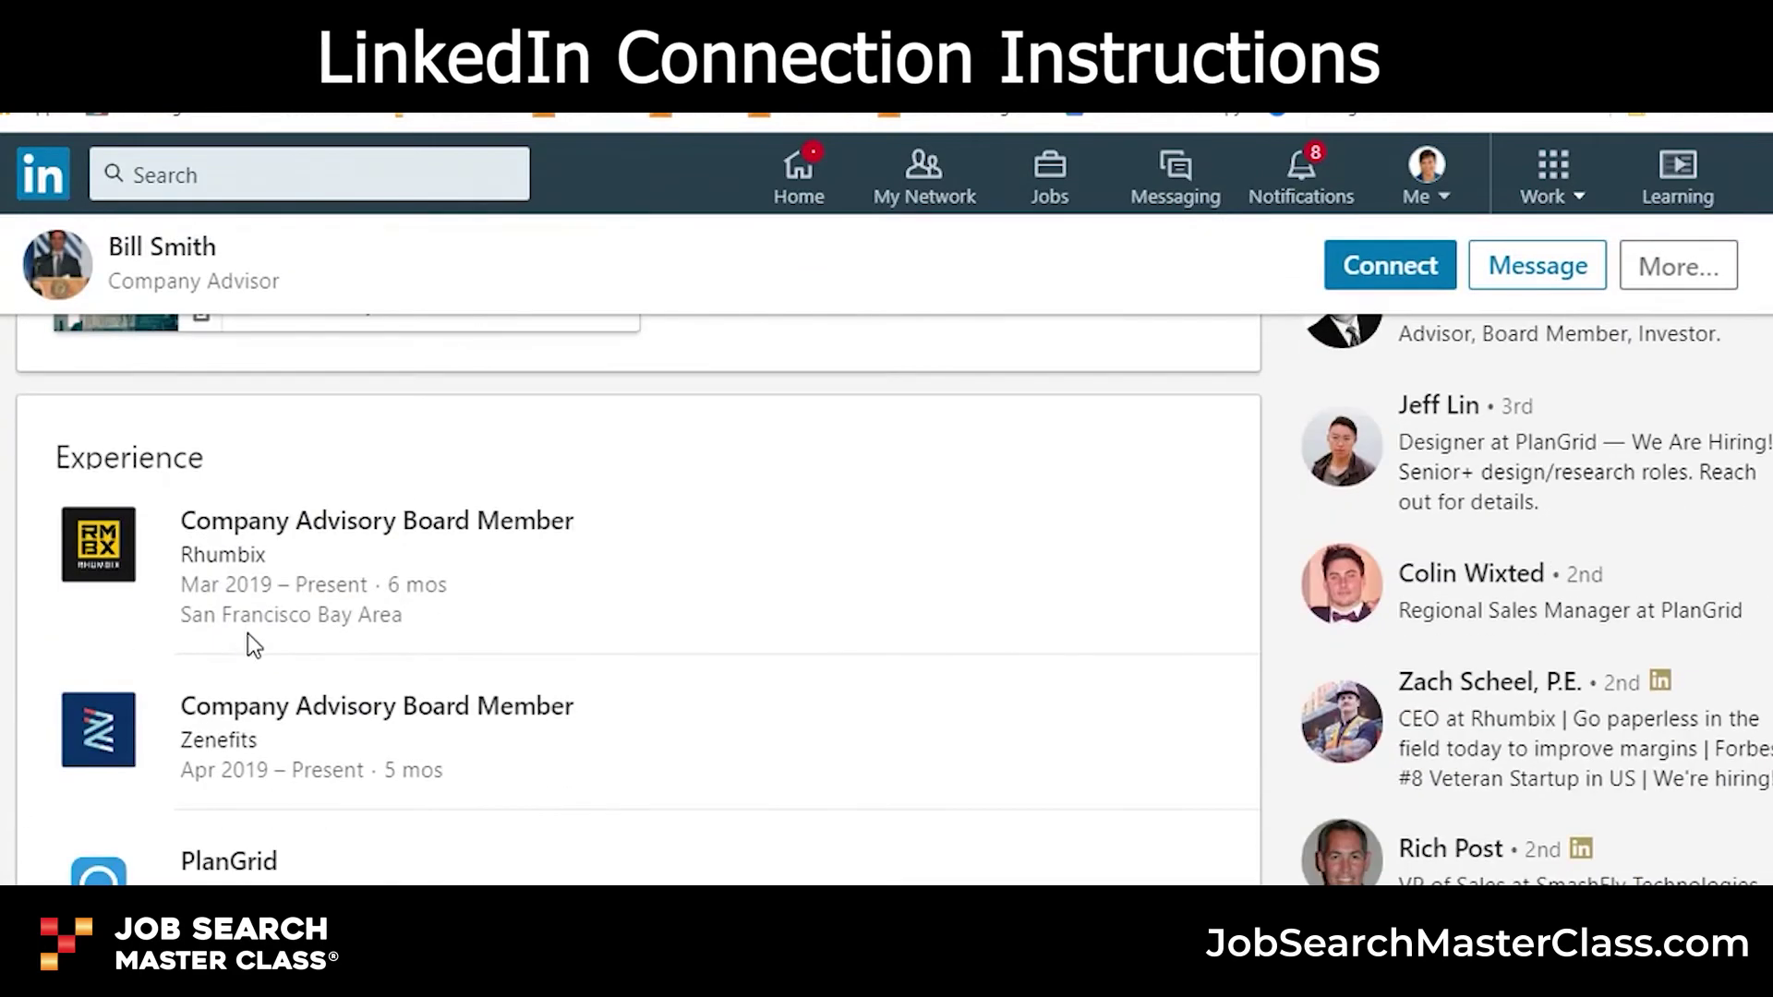
scroll(247, 634, "down", 10)
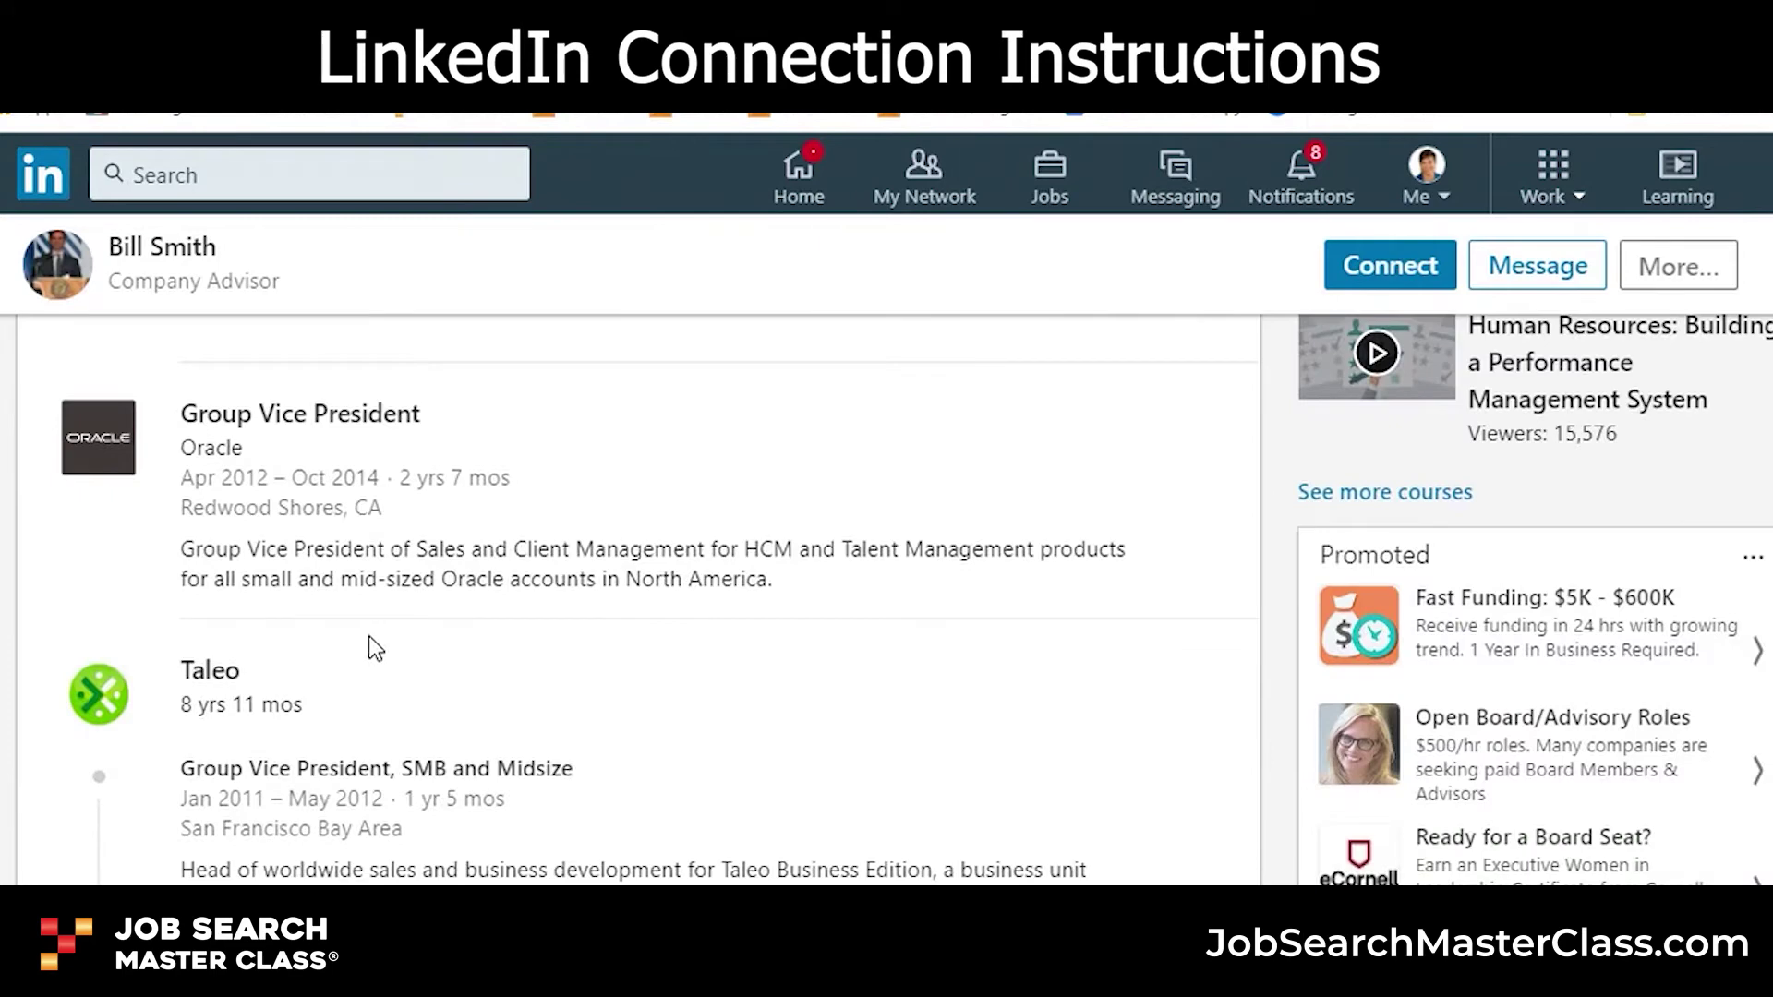
scroll(337, 521, "down", 3)
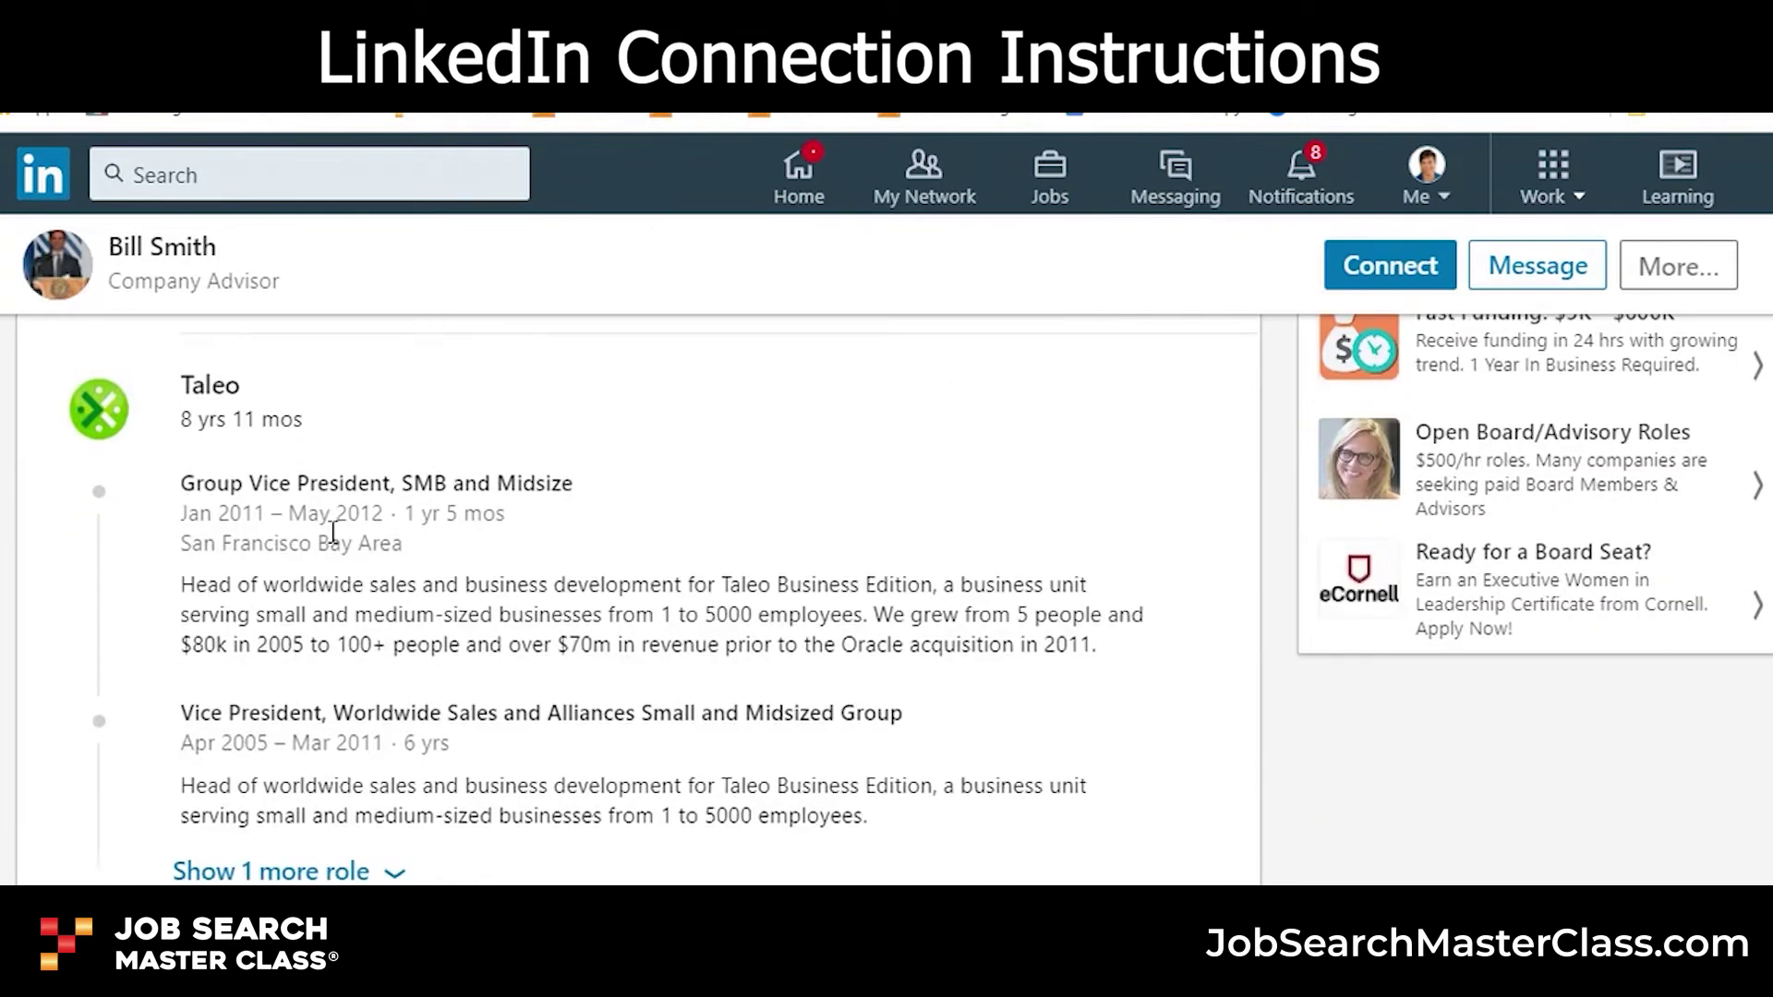
scroll(334, 544, "down", 6)
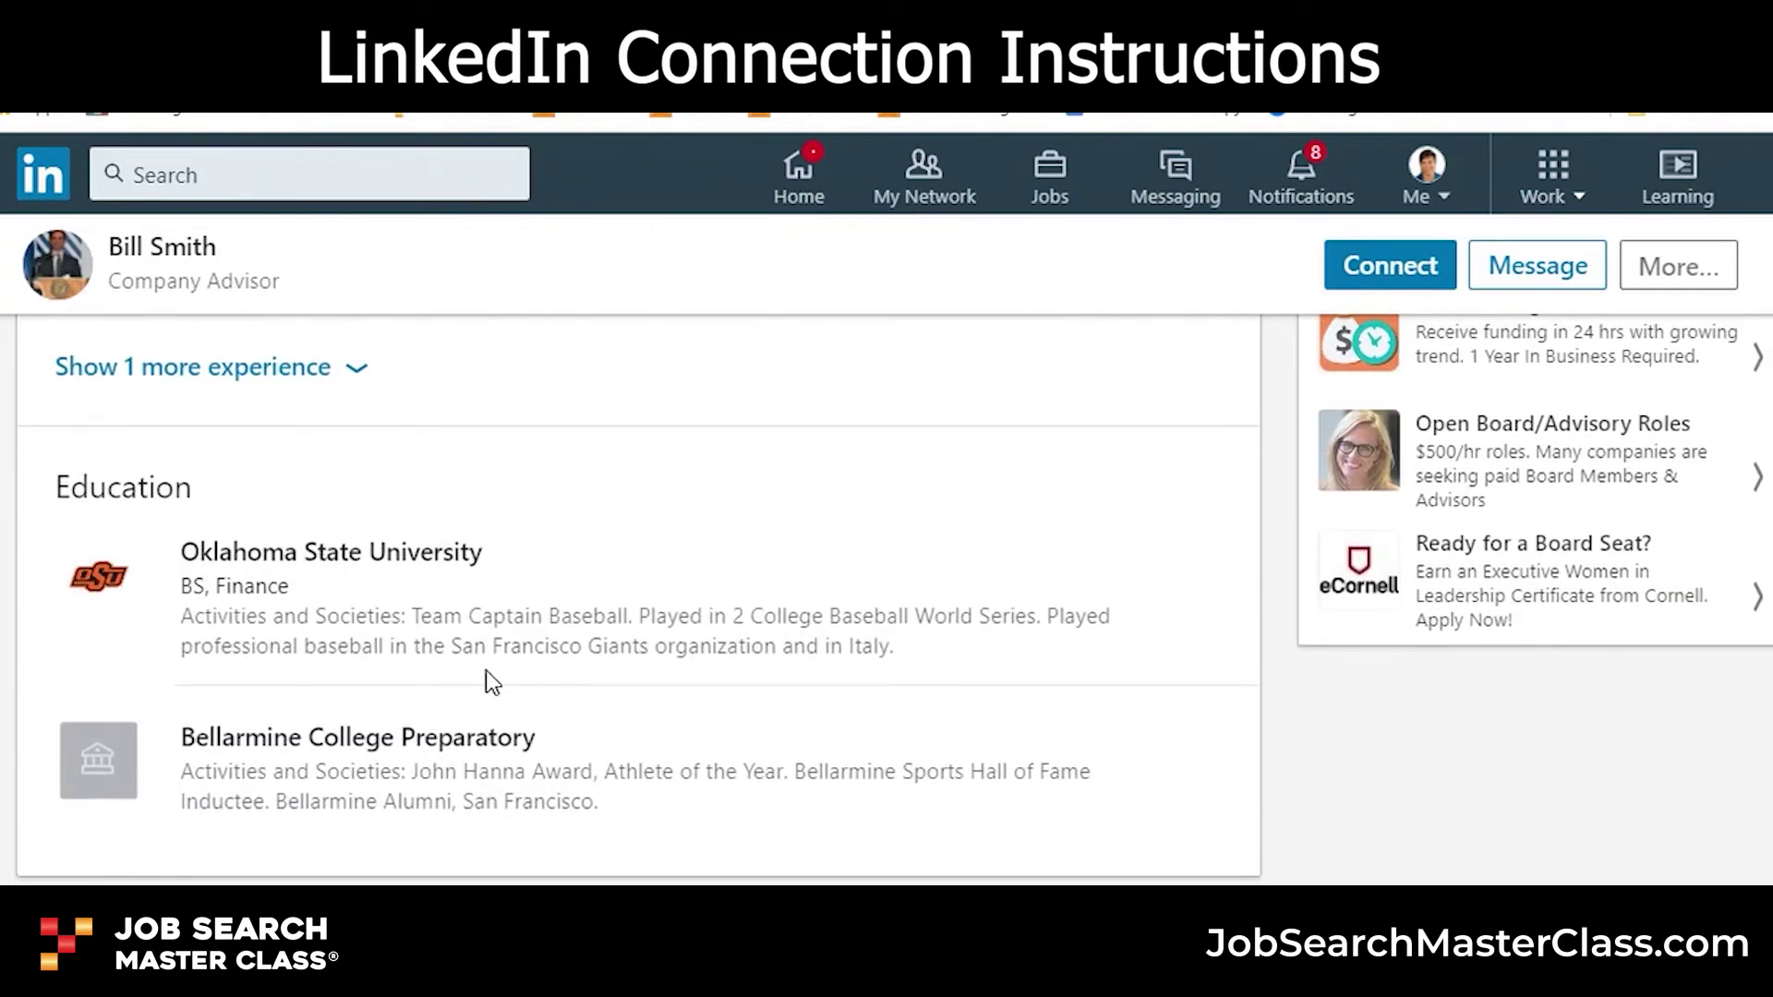
scroll(503, 683, "down", 6)
scroll(463, 744, "down", 5)
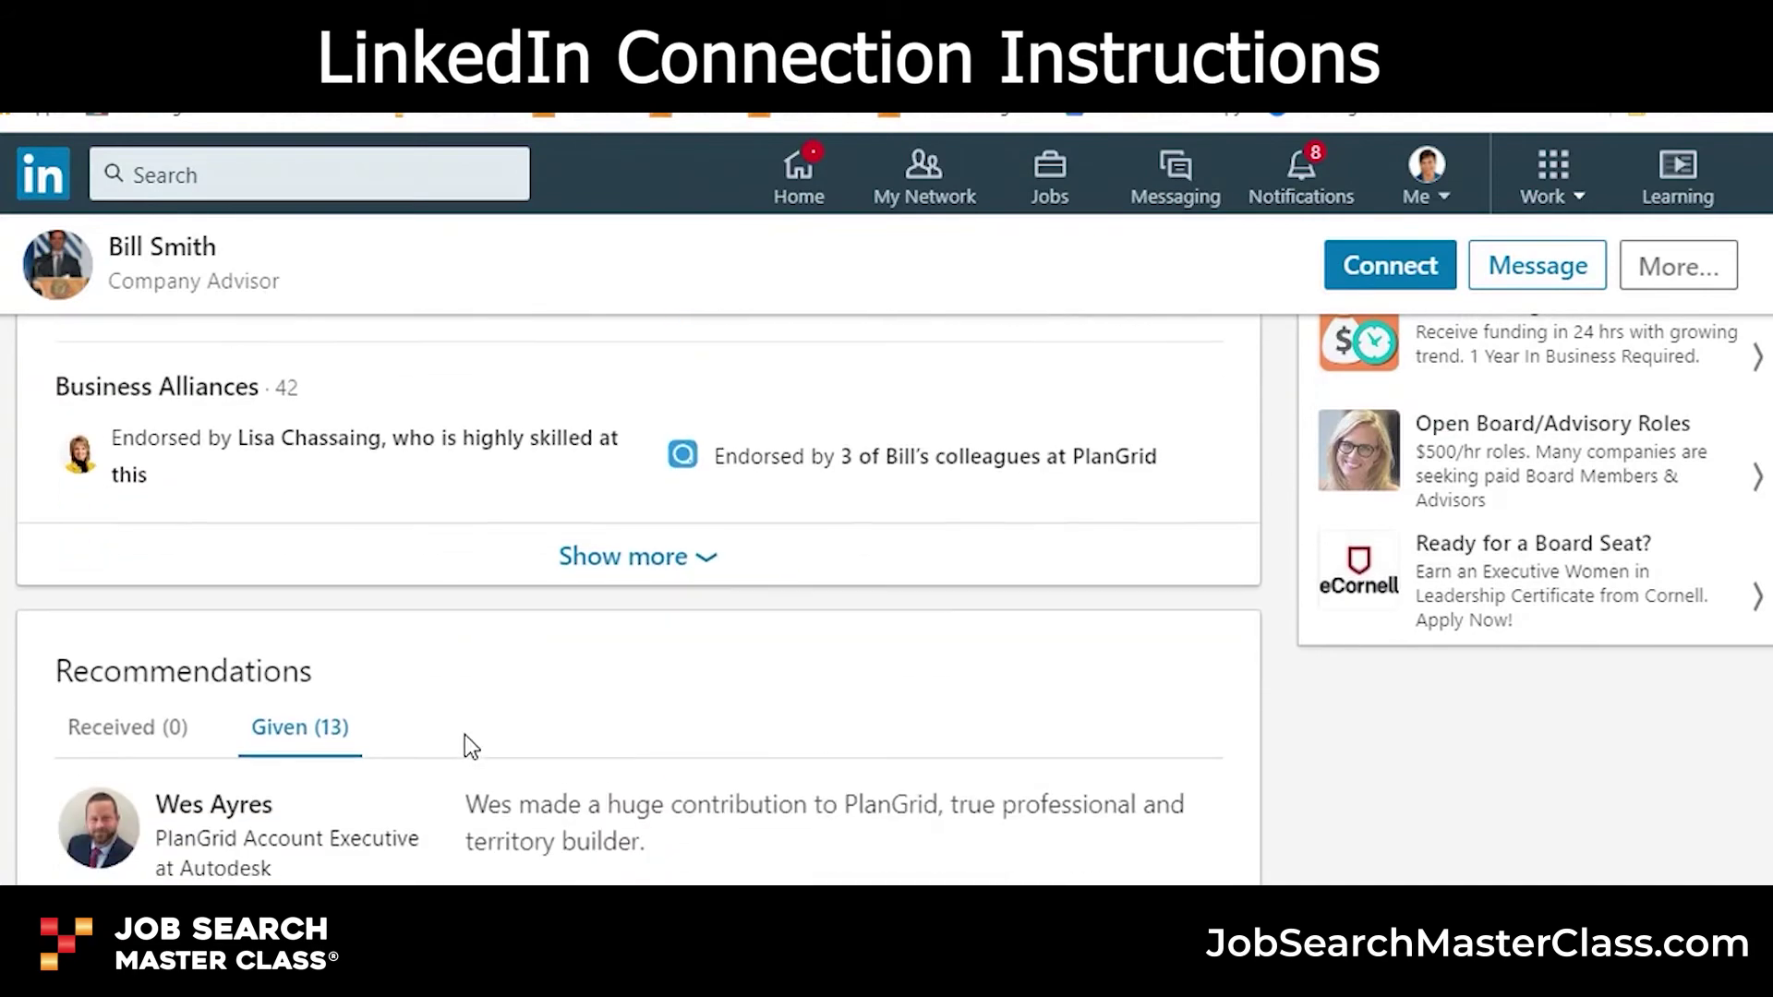
scroll(463, 746, "up", 10)
scroll(463, 744, "up", 20)
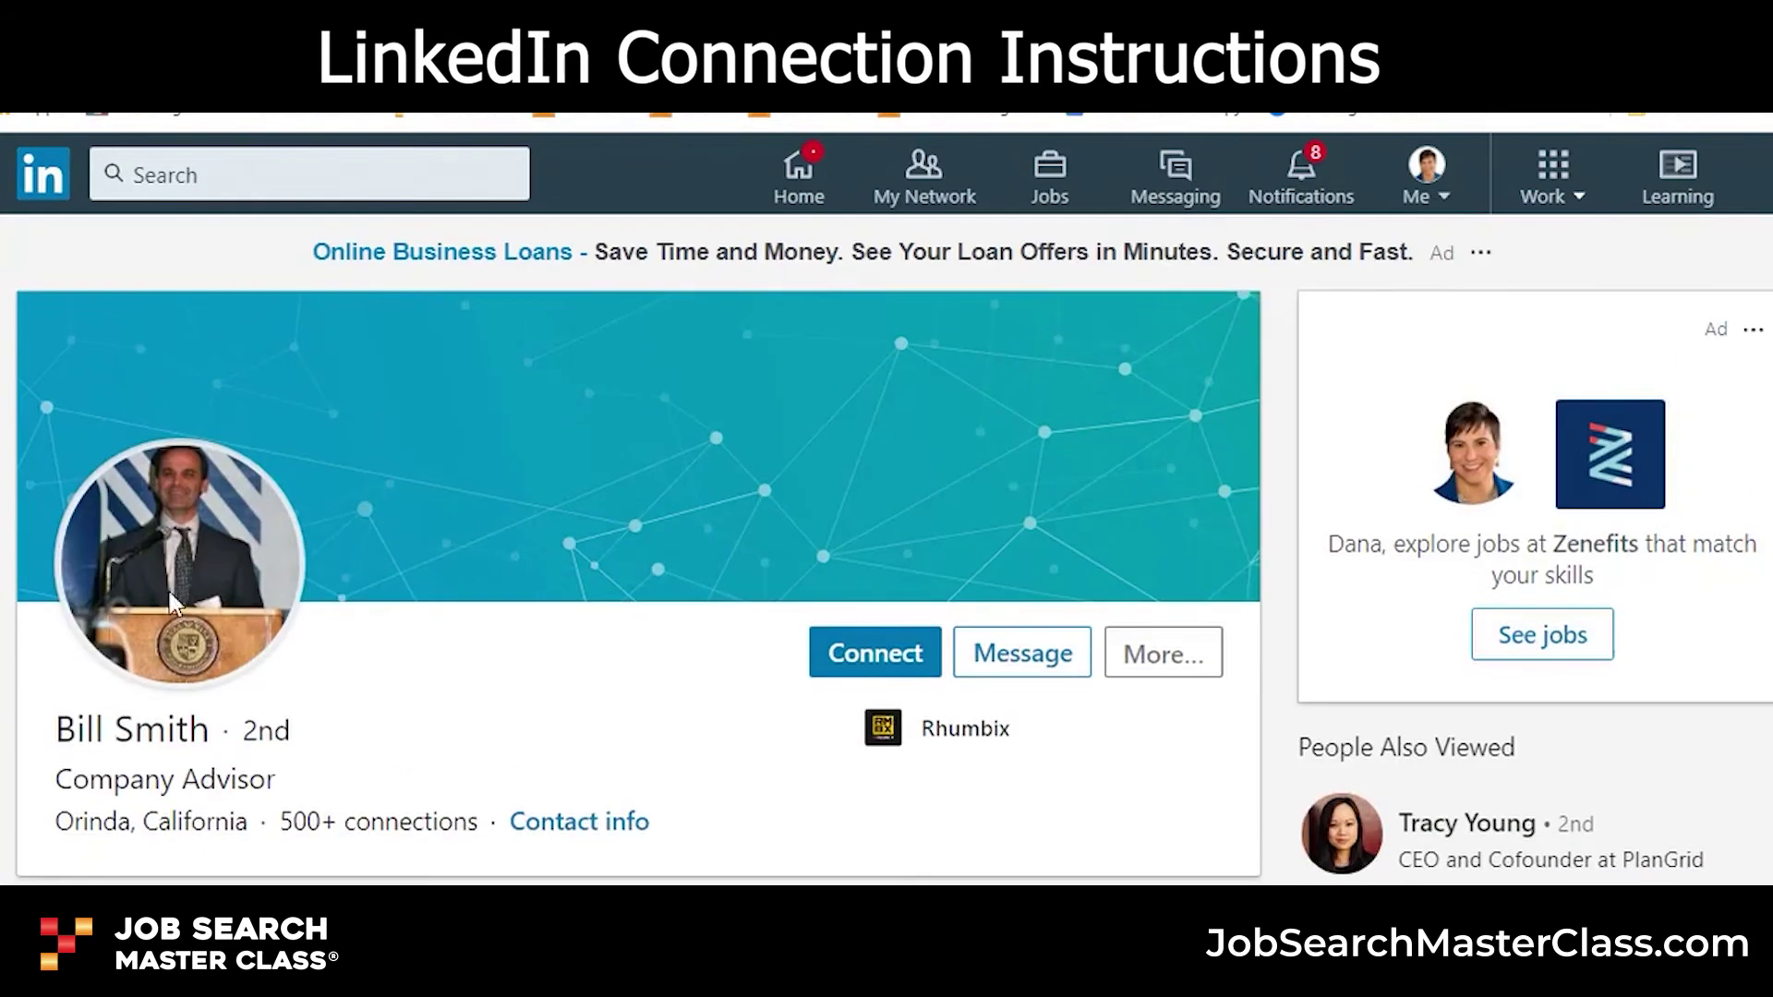
- Begin a connection request to the Rhumbix Company Advisor from the profile
left_click(884, 661)
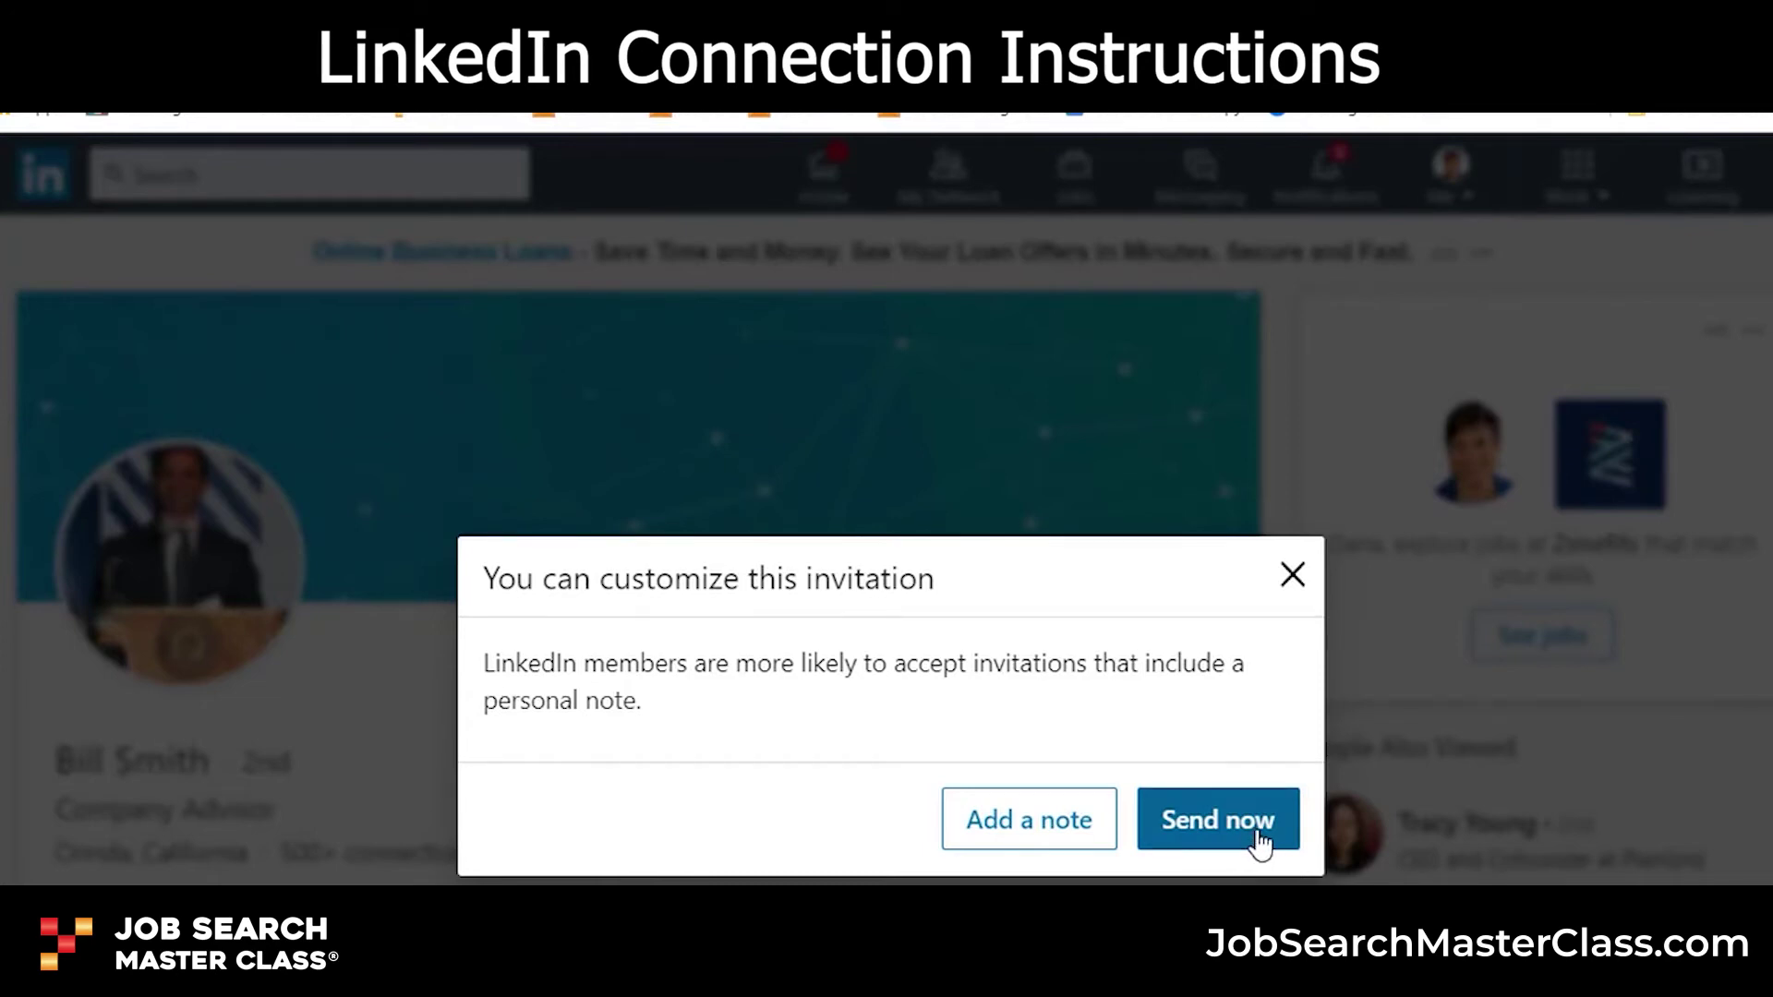
- Add a note greeting the contact, mentioning X magazine and a mutual contact's recommendation
left_click(1043, 842)
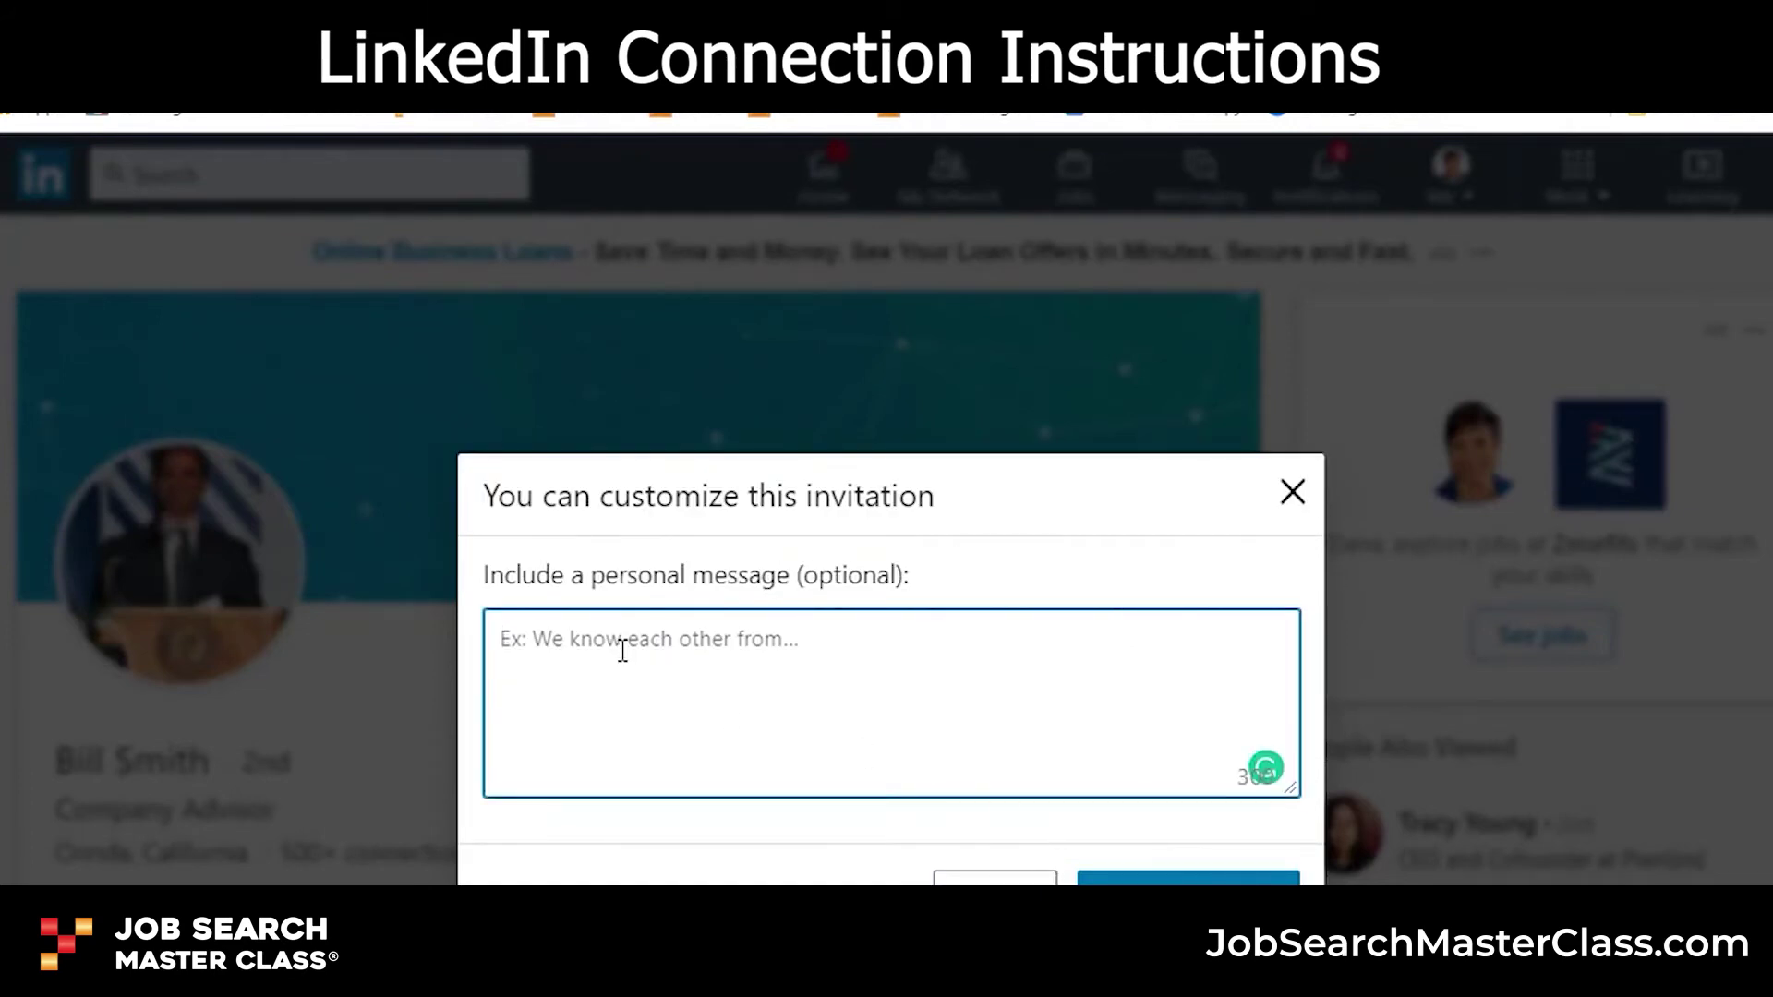
type("Bill")
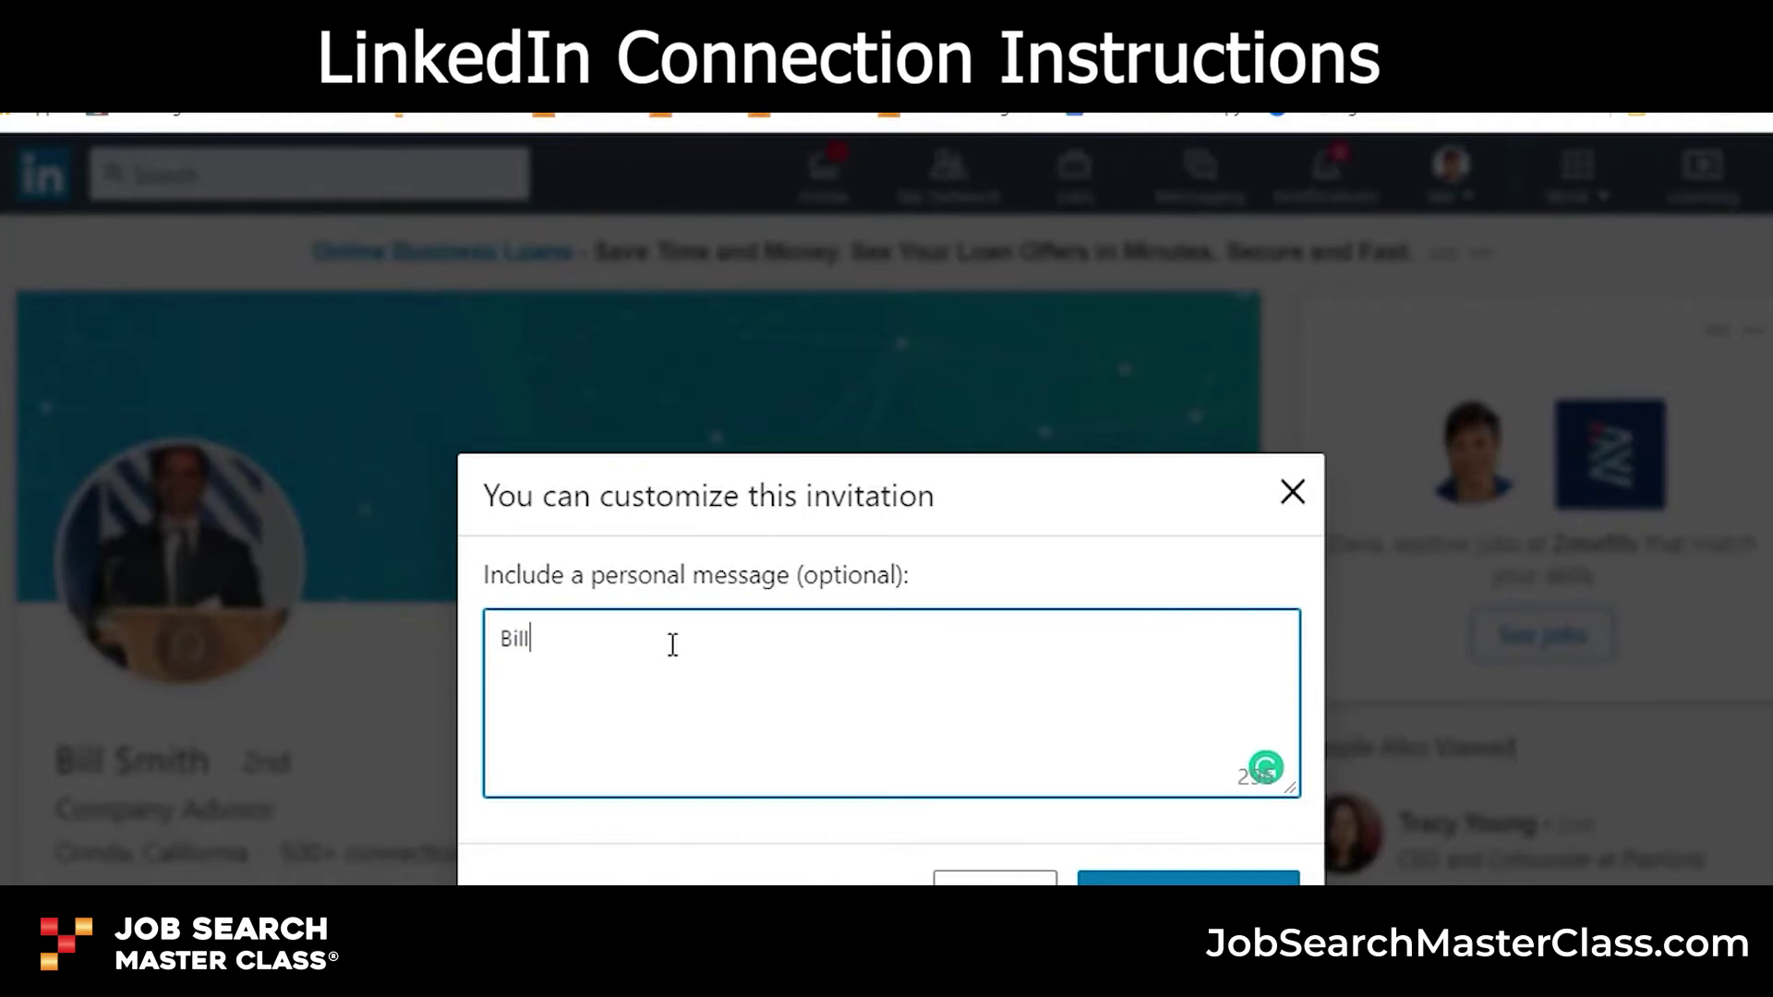
type(",")
type("it was great meeting")
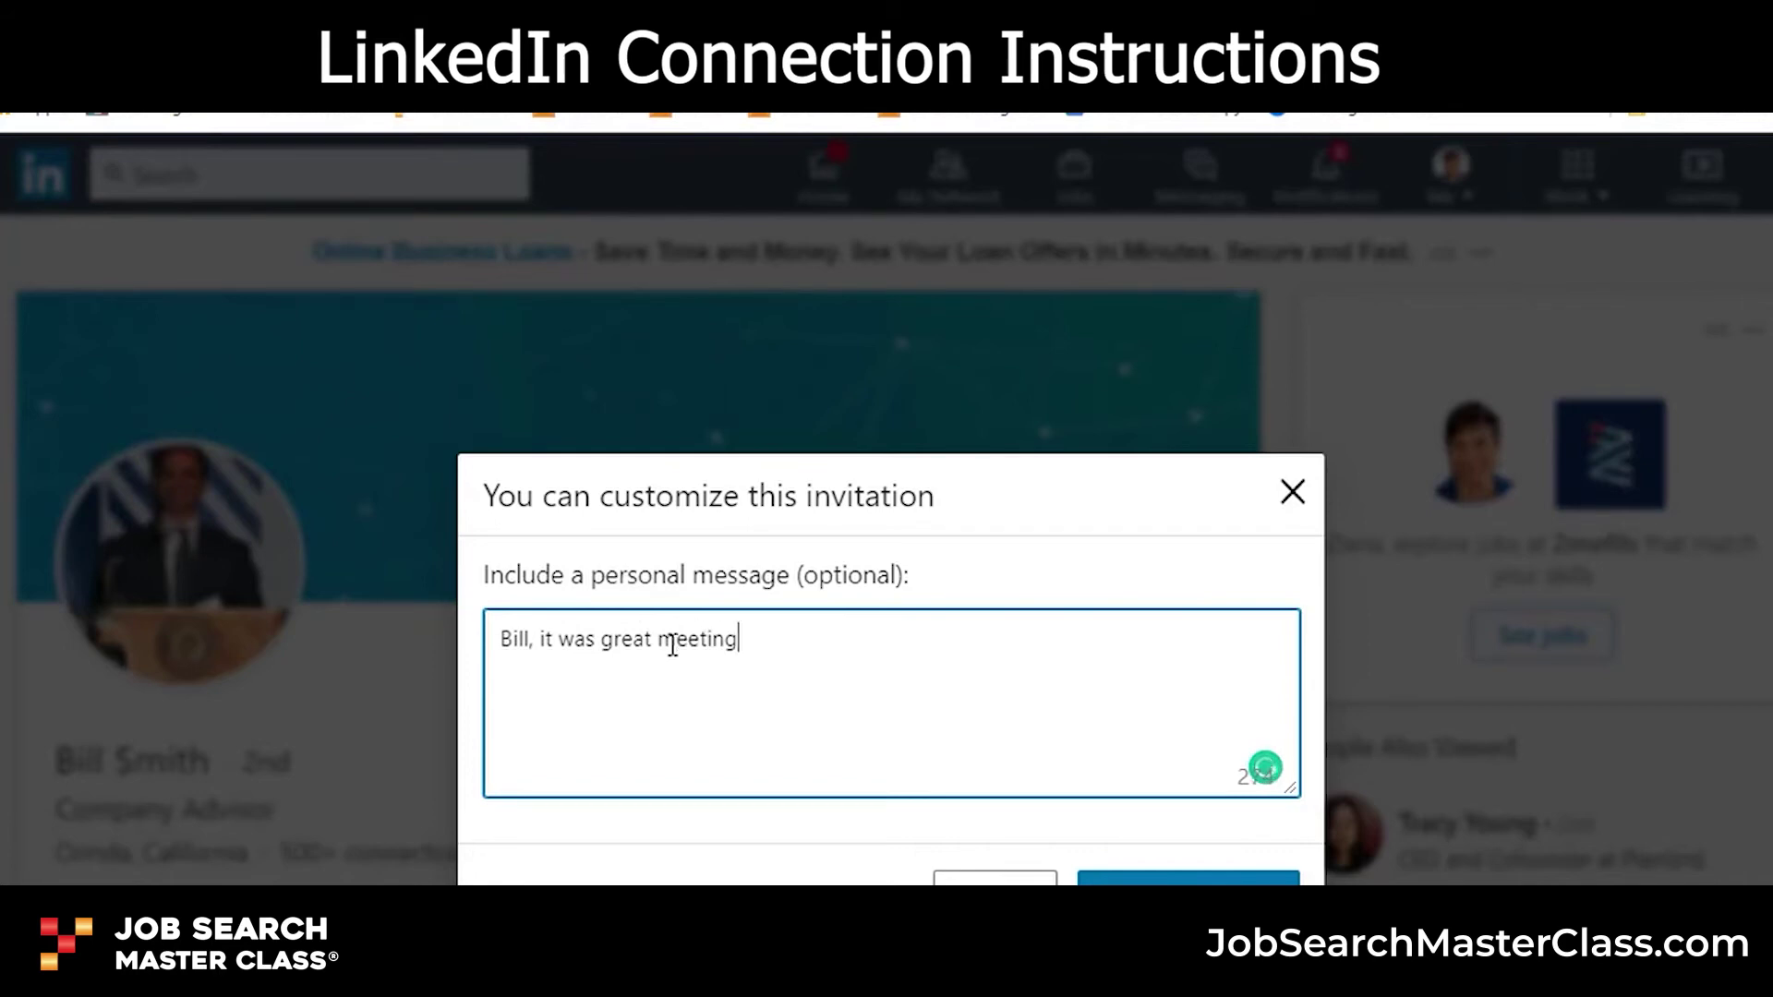
type("....I read about you in")
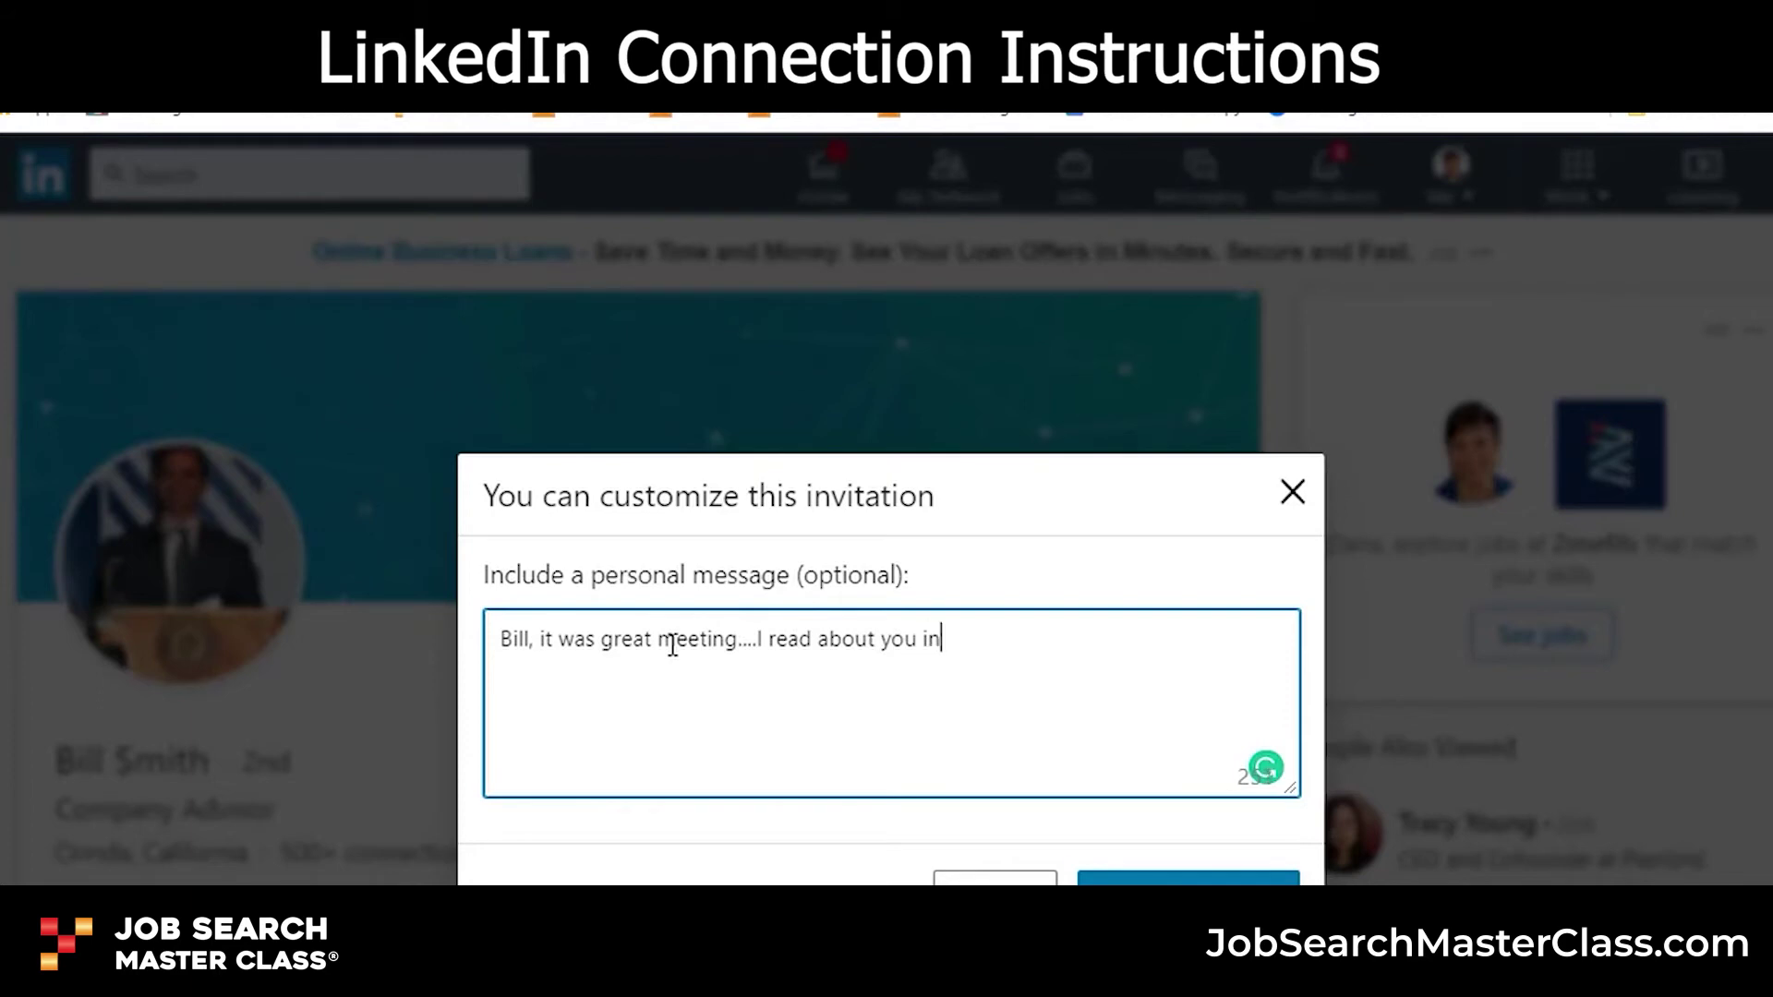
type(" X magazine, ")
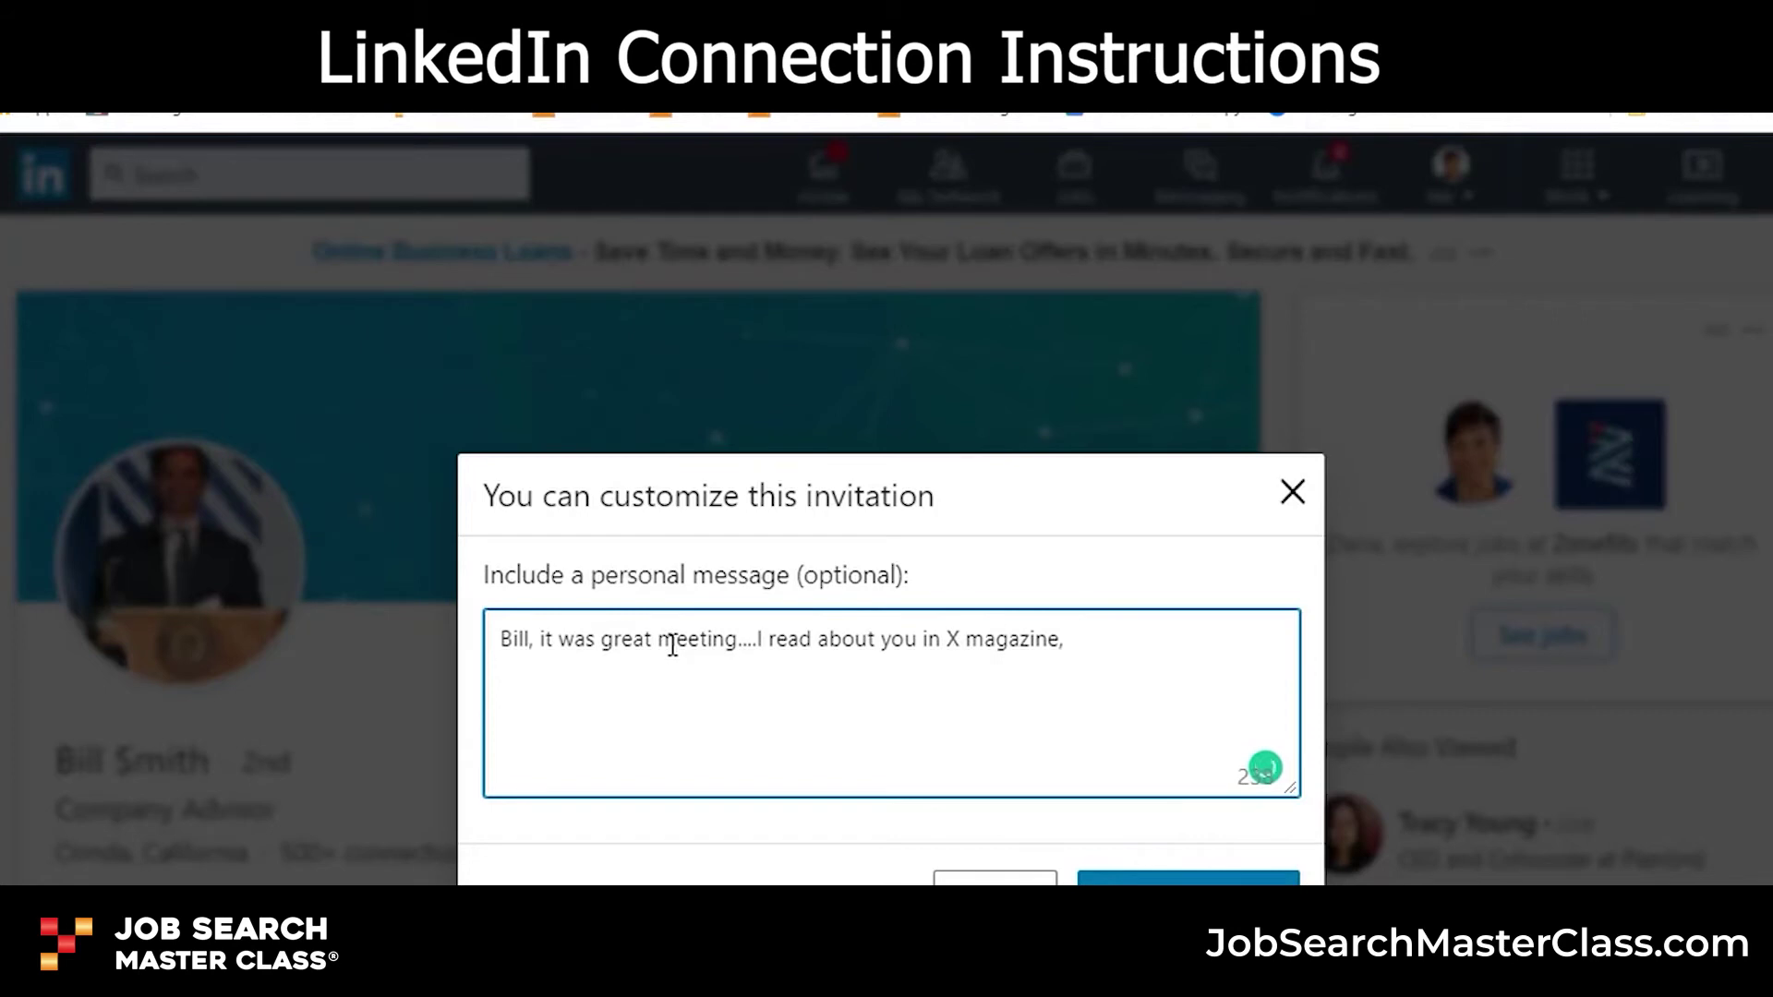
type("I found")
key("BackSpace")
key("BackSpace")
key("BackSpace")
key("BackSpace")
key("BackSpace")
key("BackSpace")
key("BackSpace")
key("BackSpace")
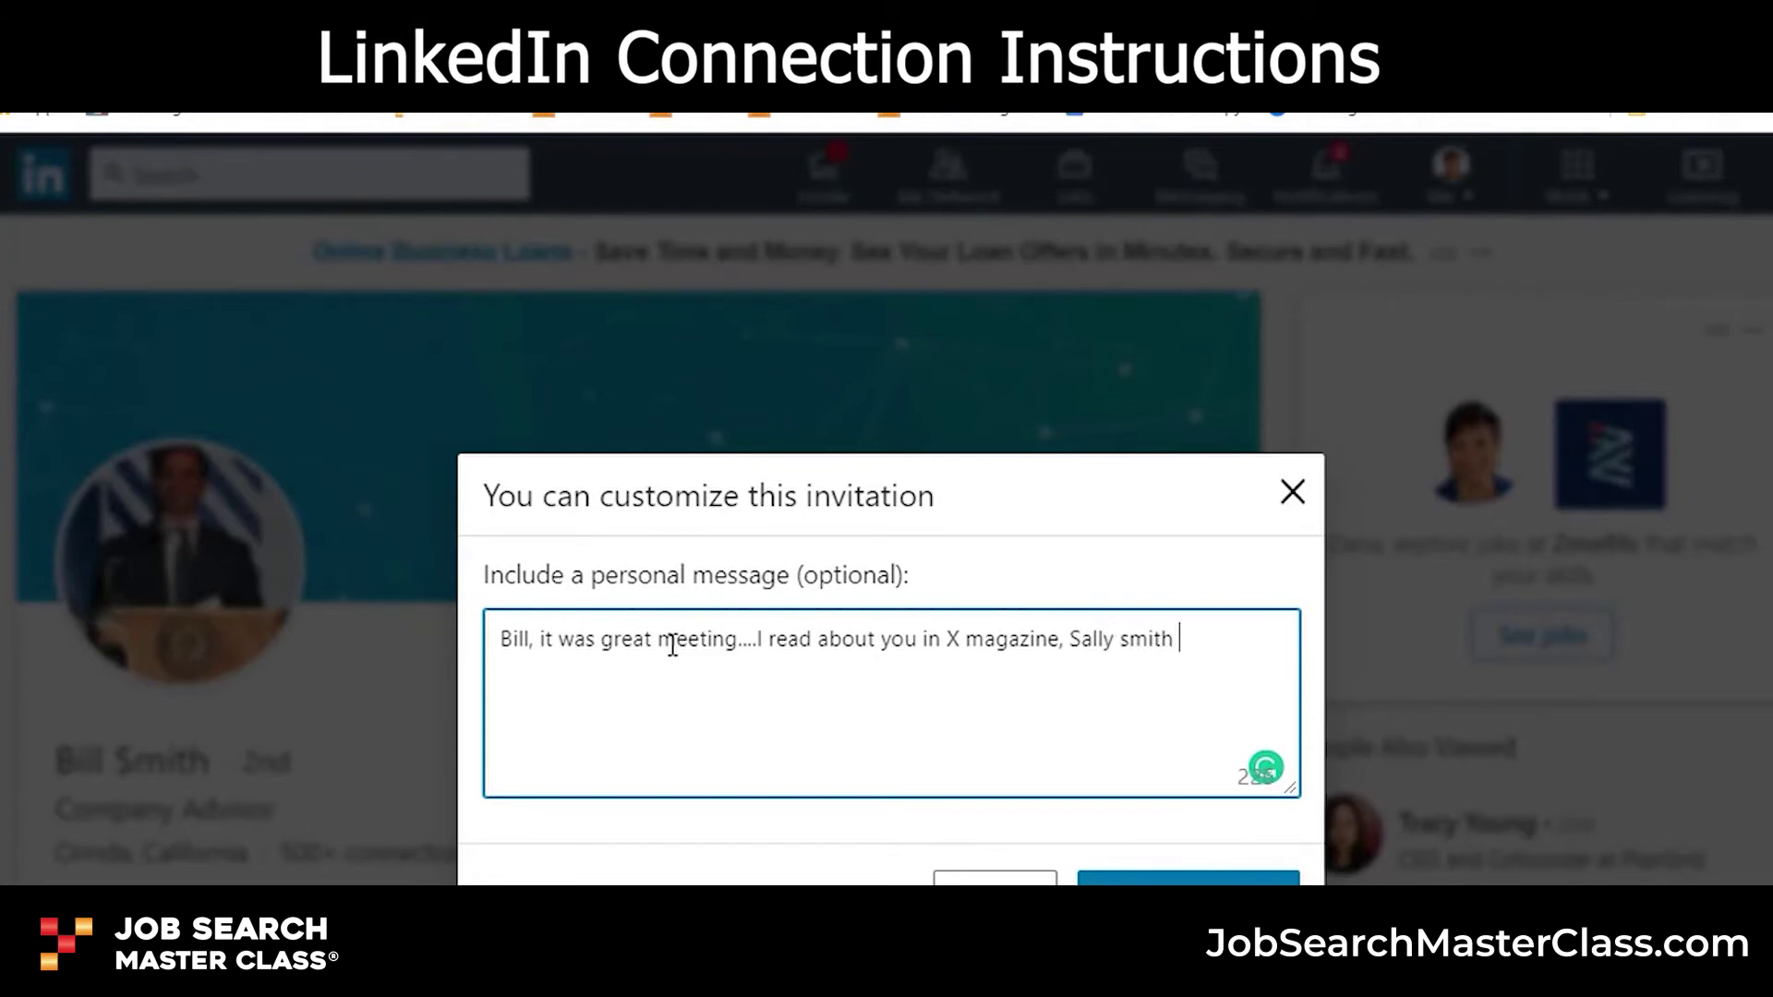
type("Smith recommended I ")
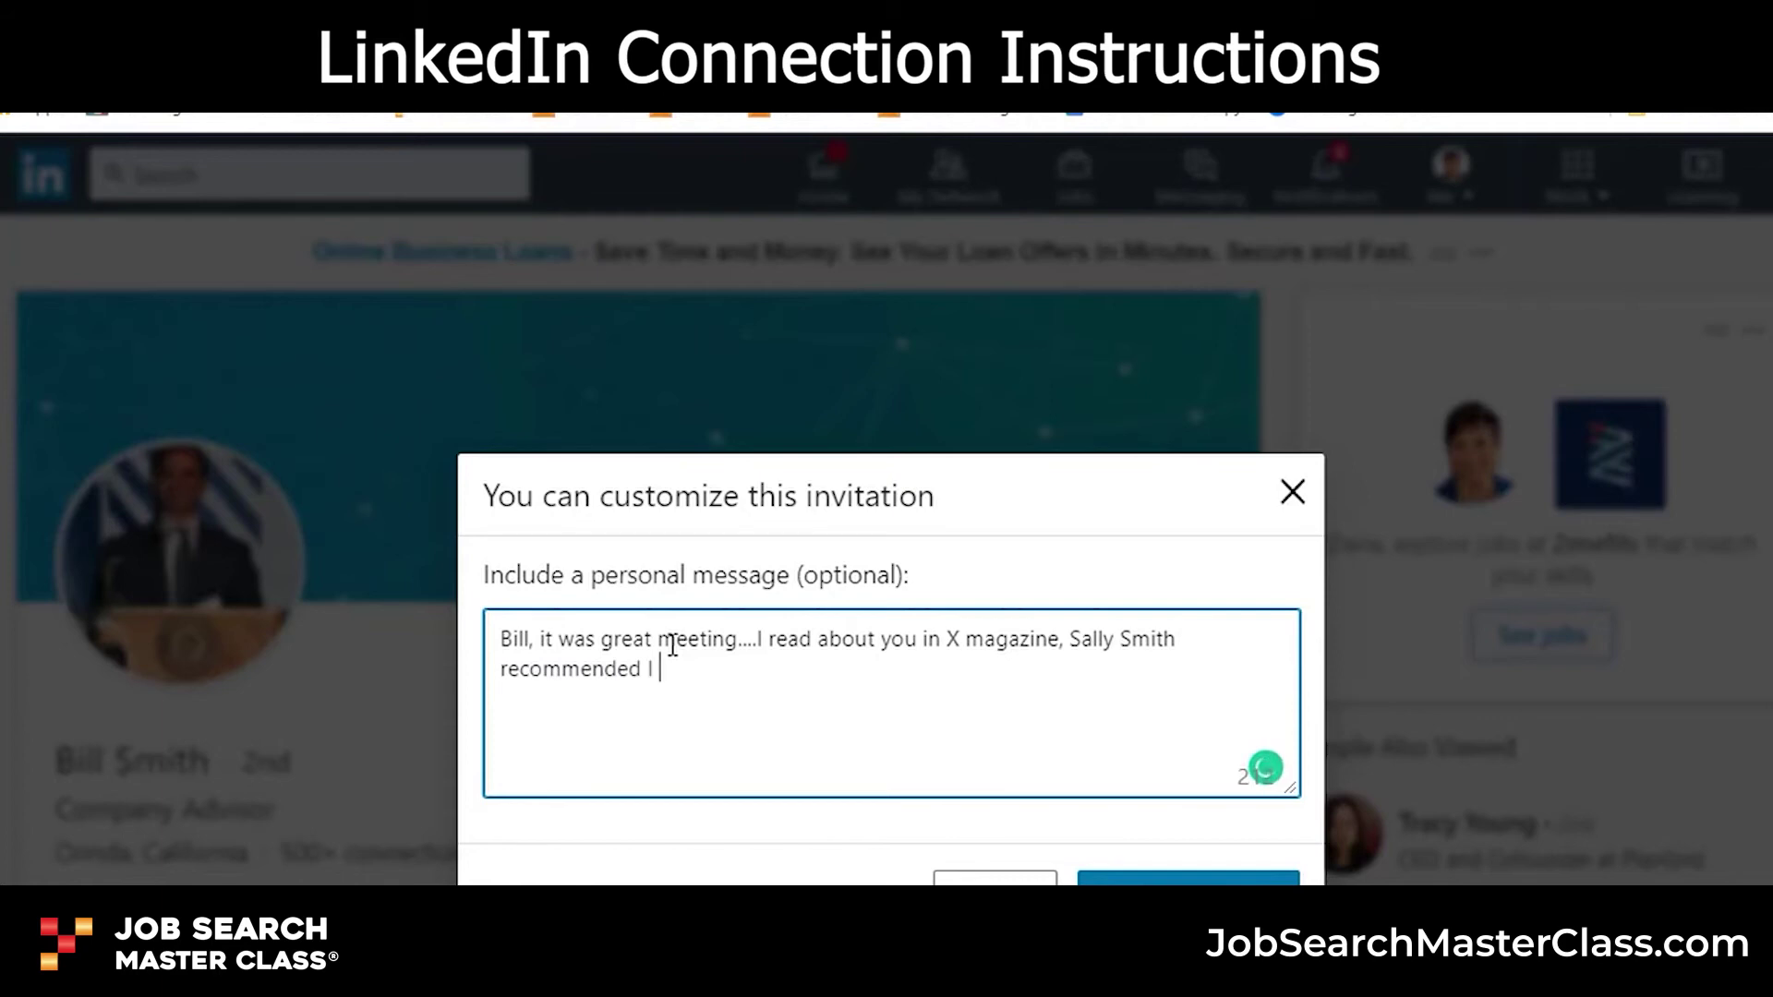
type("connect withyou")
key("BackSpace")
key("BackSpace")
key("BackSpace")
type("you")
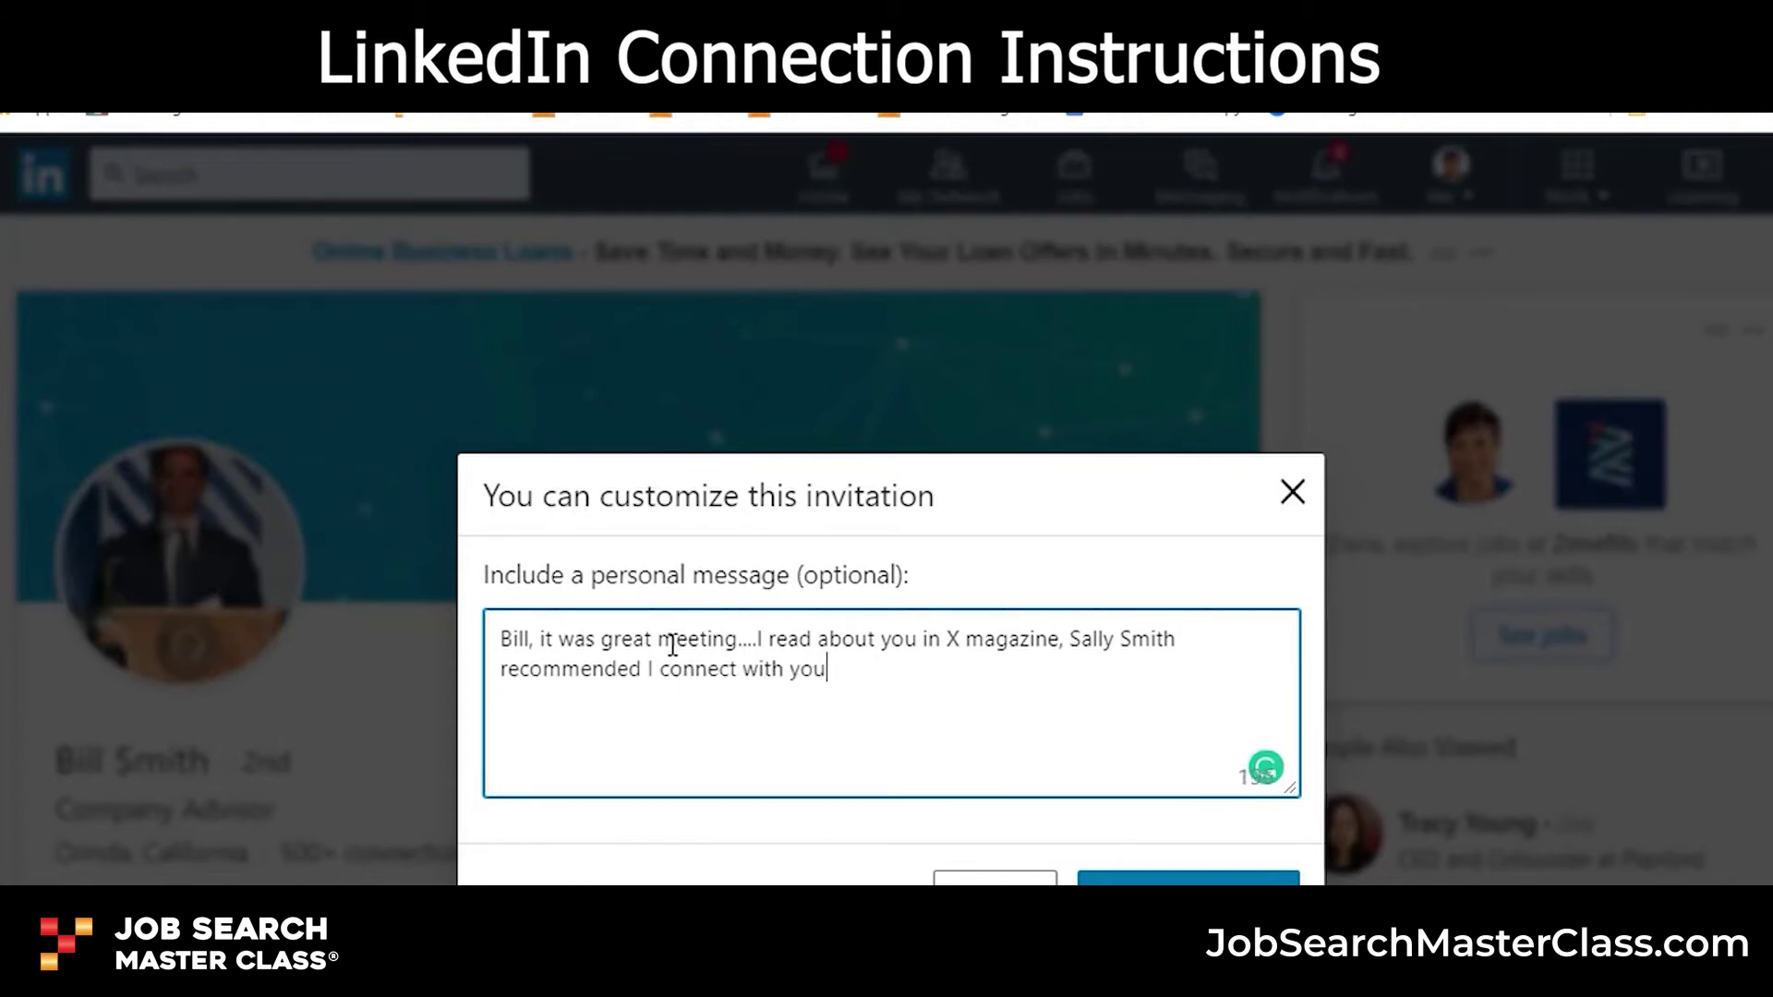
type("...")
- Sign off the note with 'Best regards,' and the sender's name on separate lines
key("Return")
type("Best regards,")
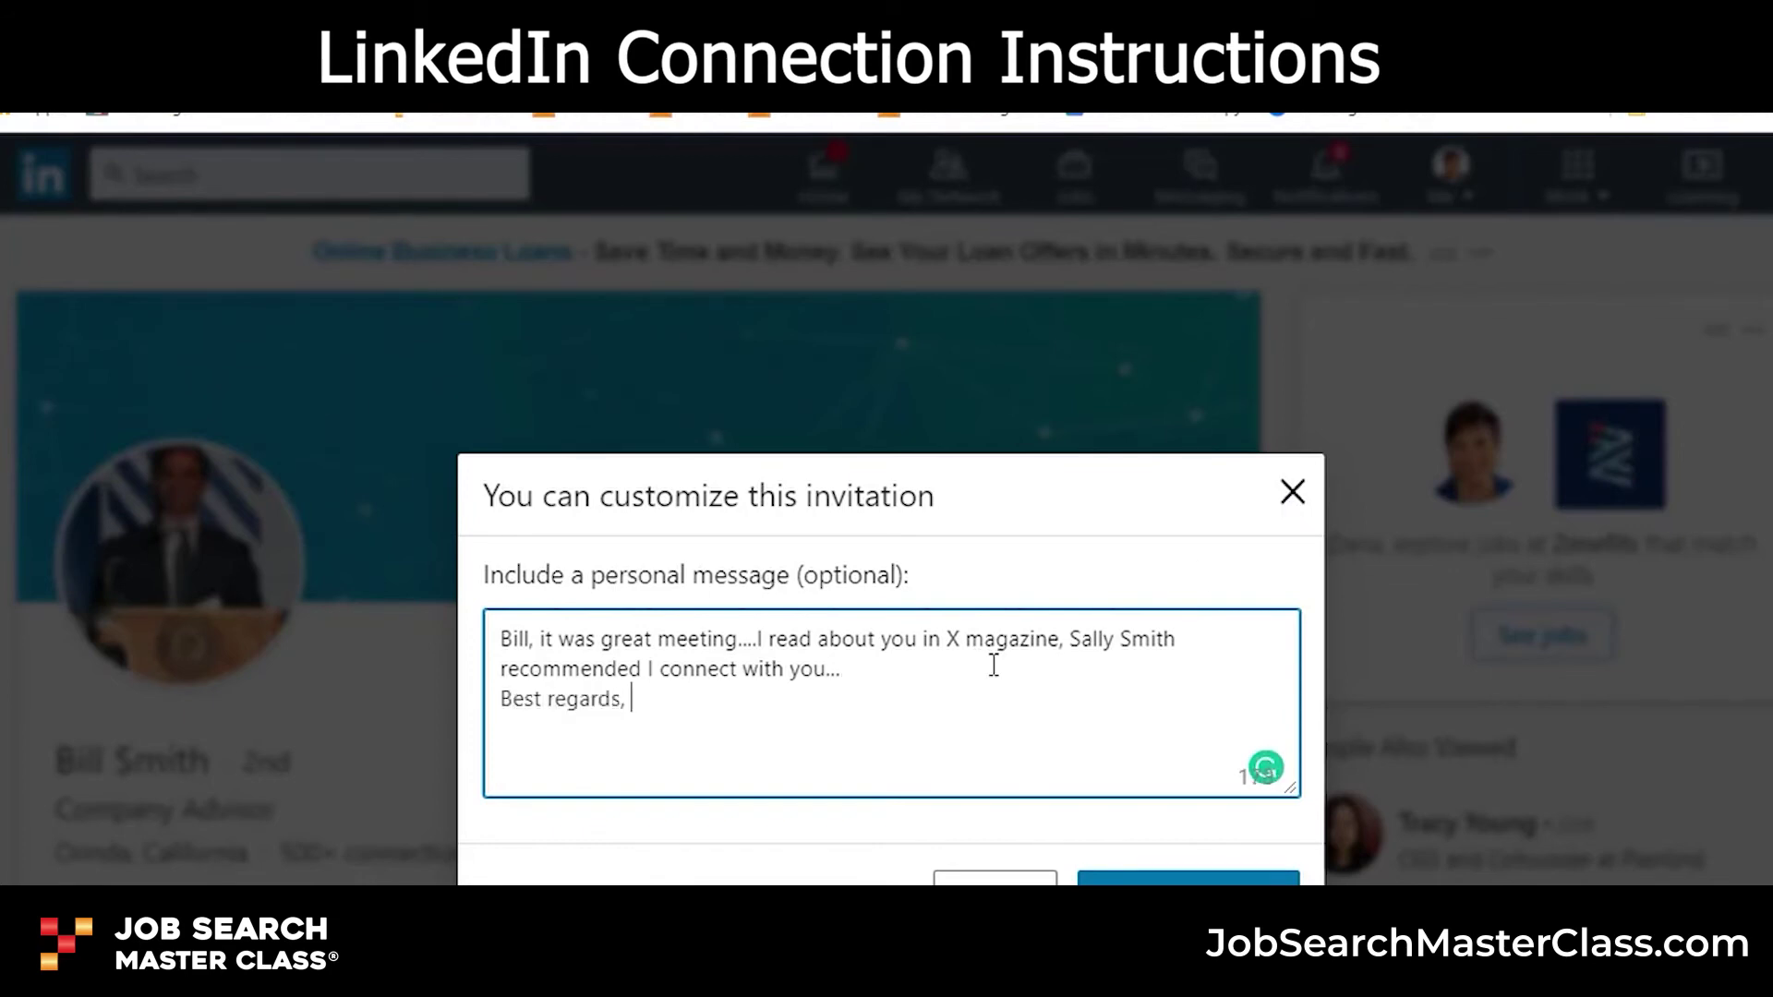
key("Return")
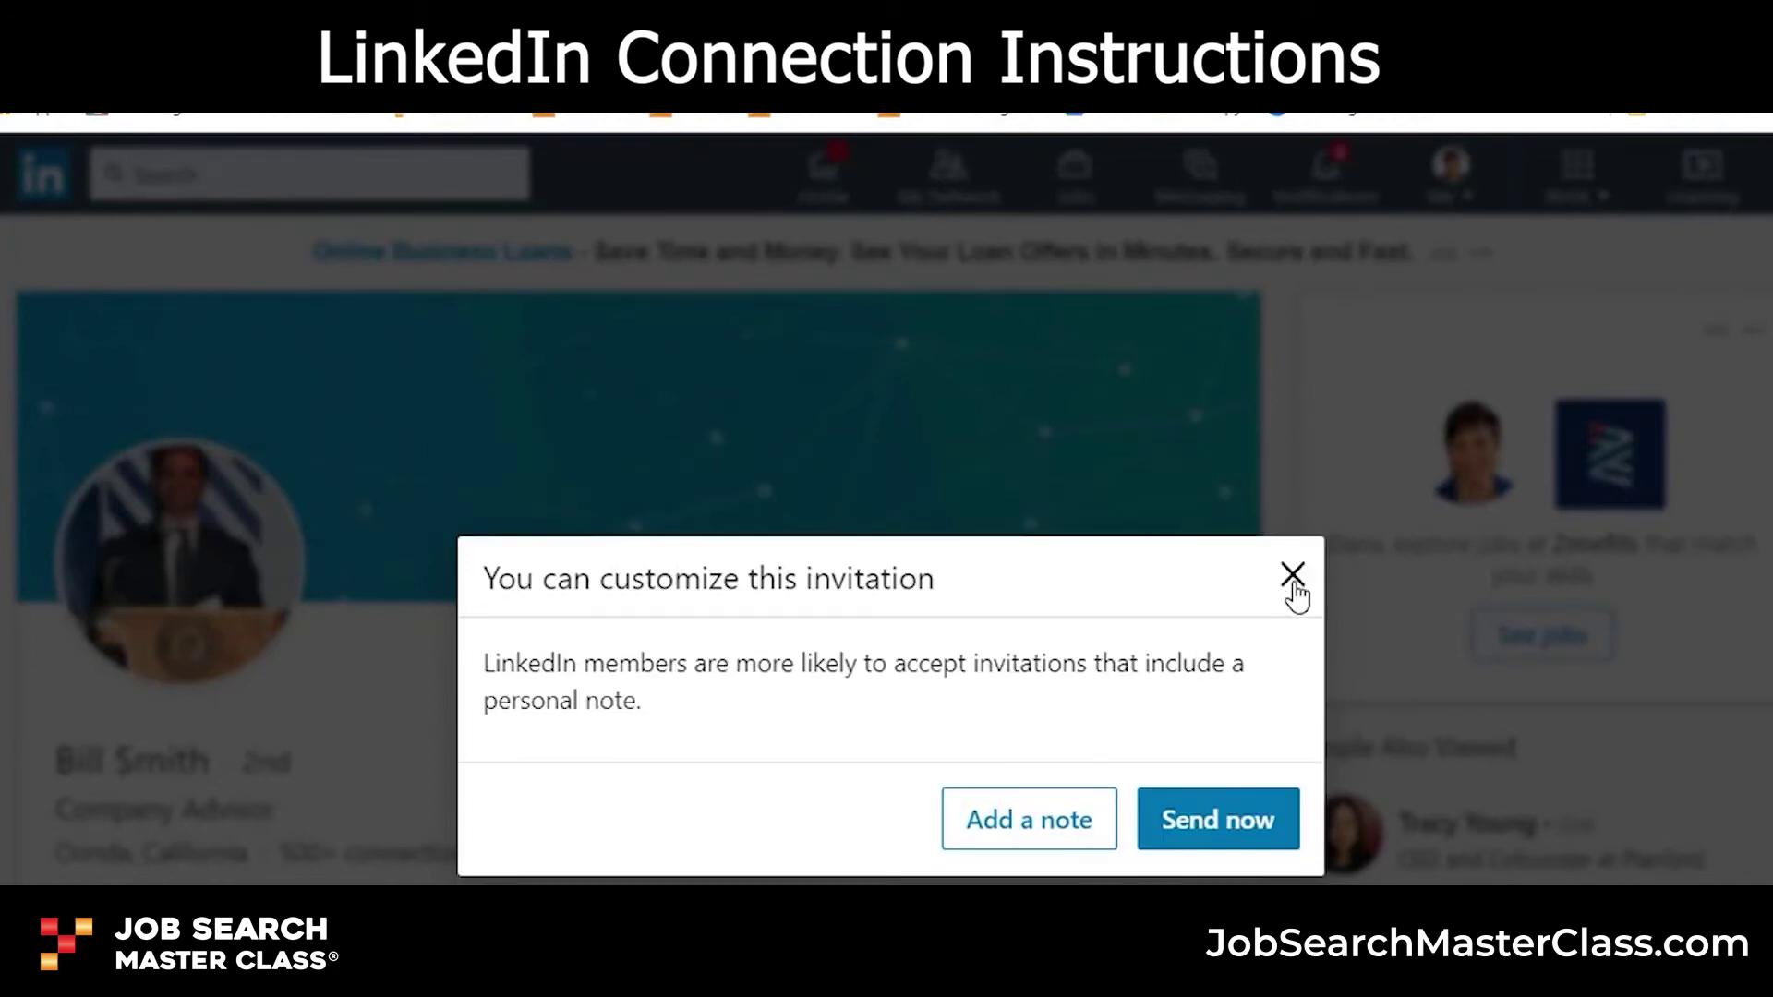
- Close the unsent invitation and start a search for the next person
left_click(1292, 574)
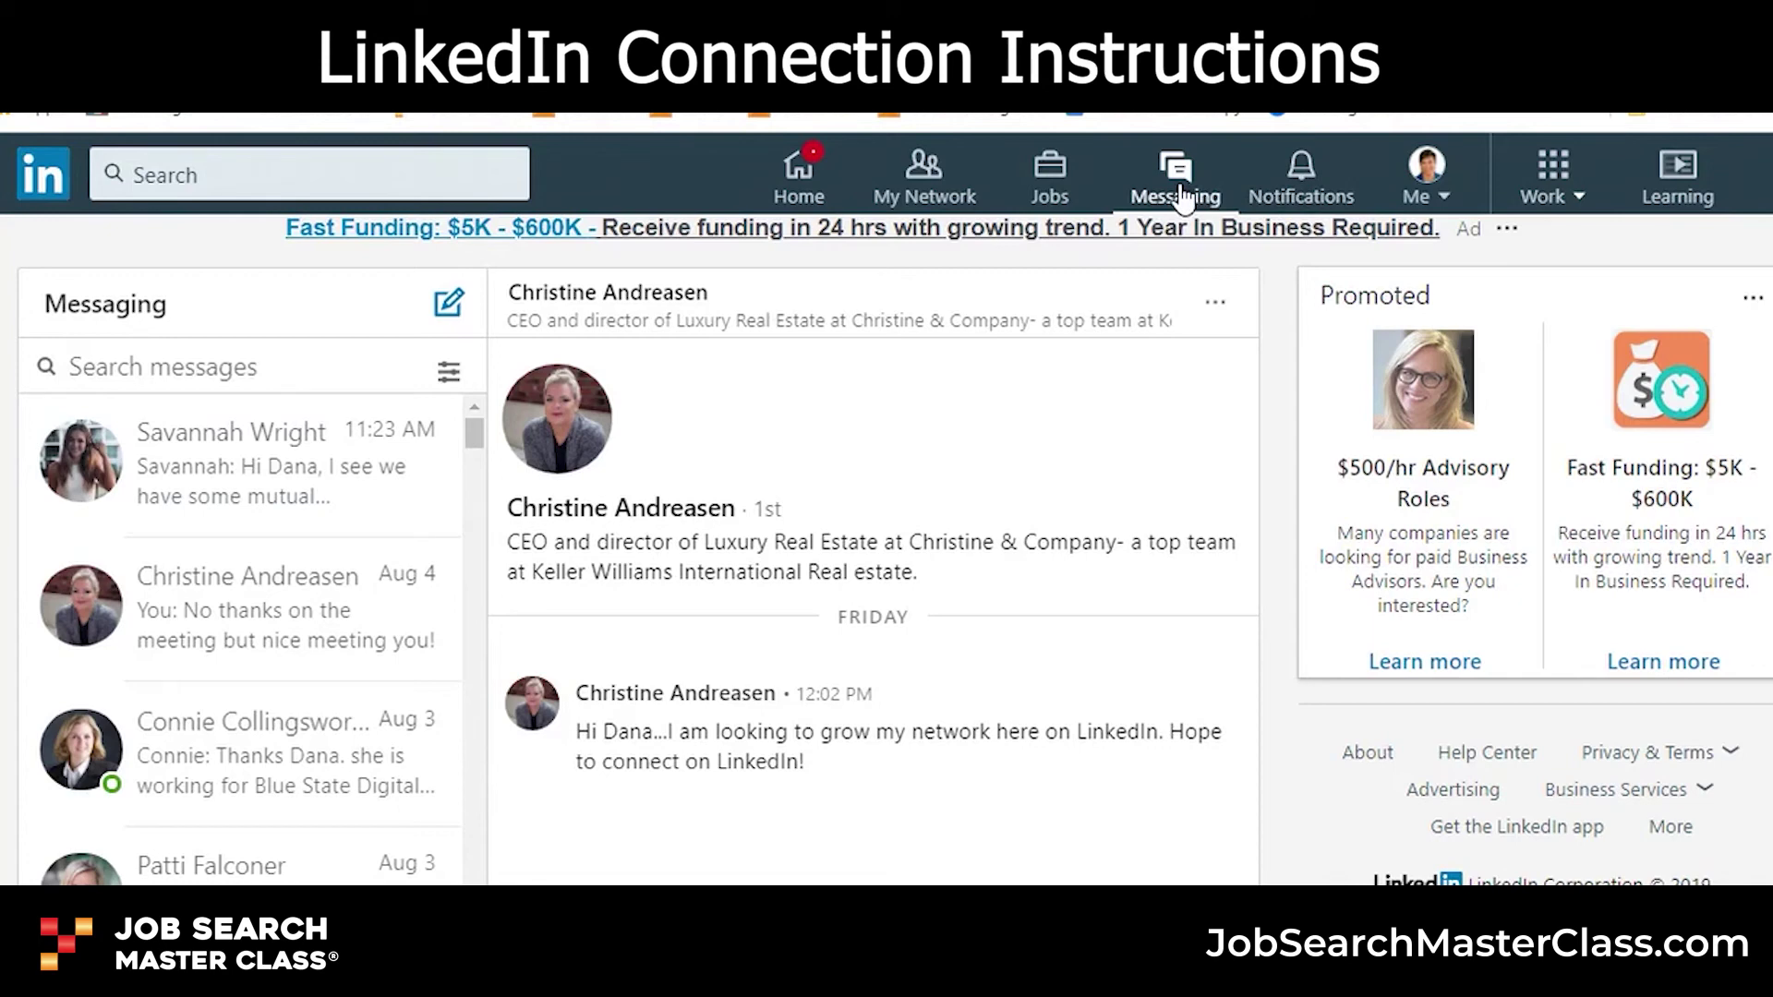
left_click(338, 170)
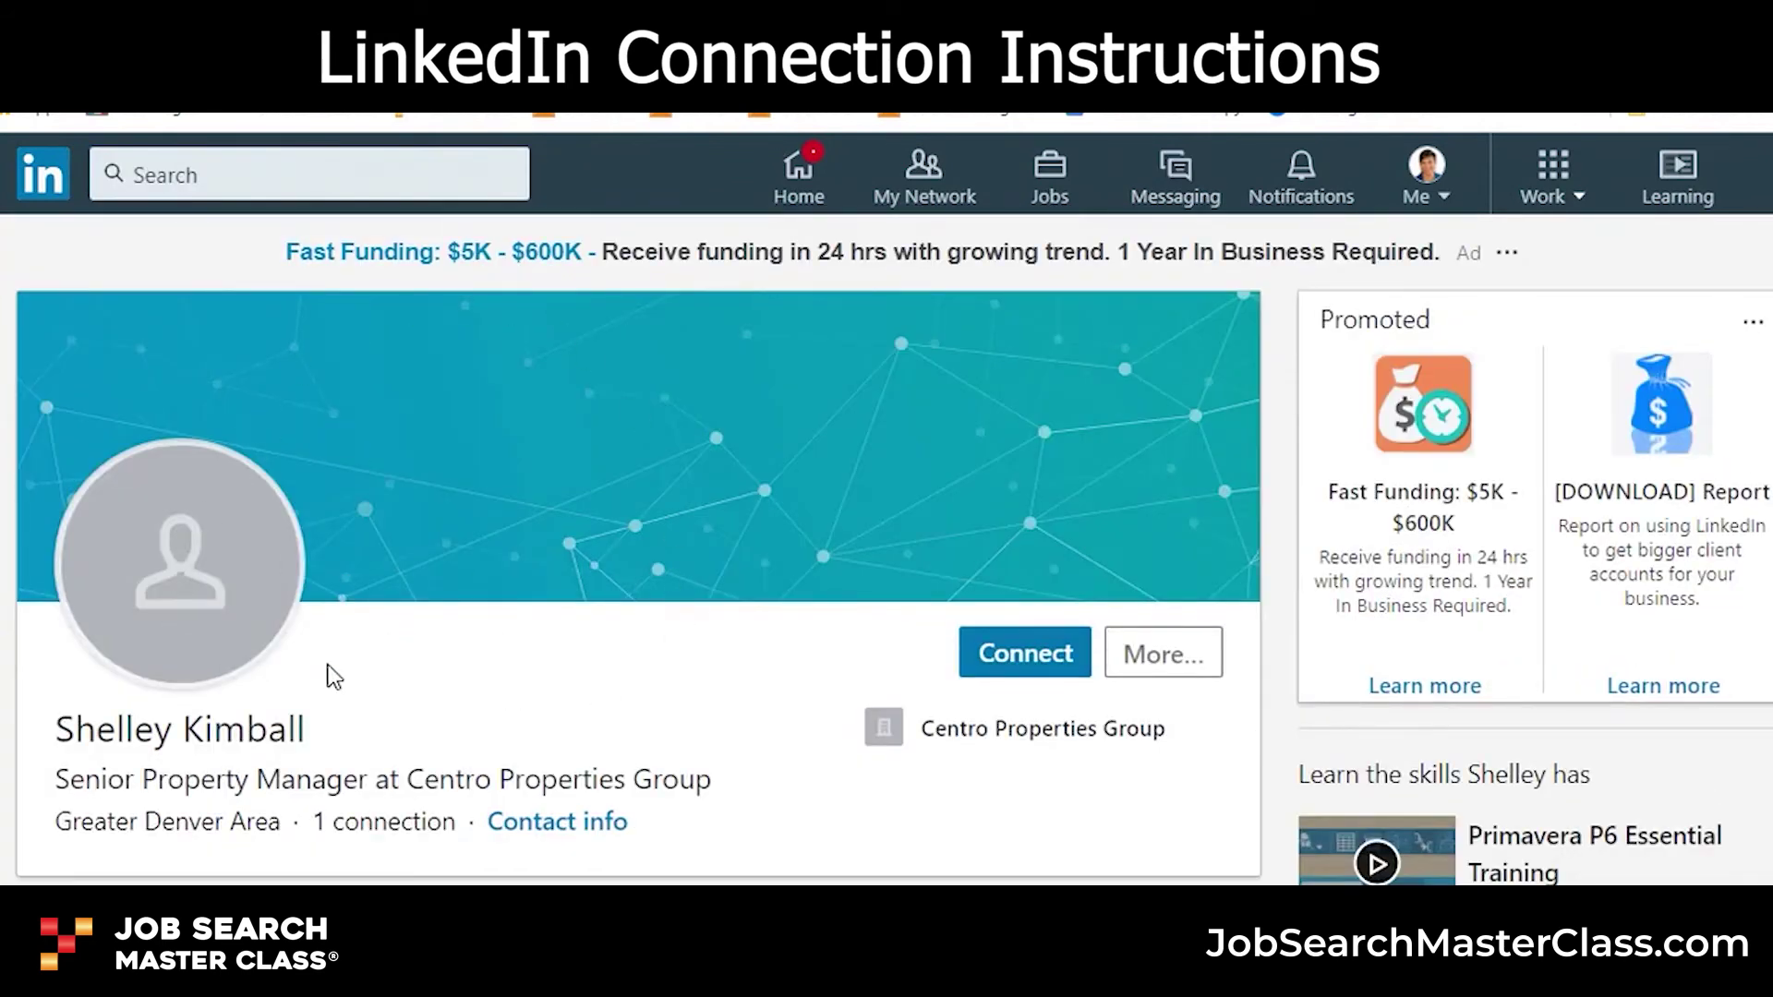
scroll(313, 733, "down", 10)
scroll(313, 733, "up", 10)
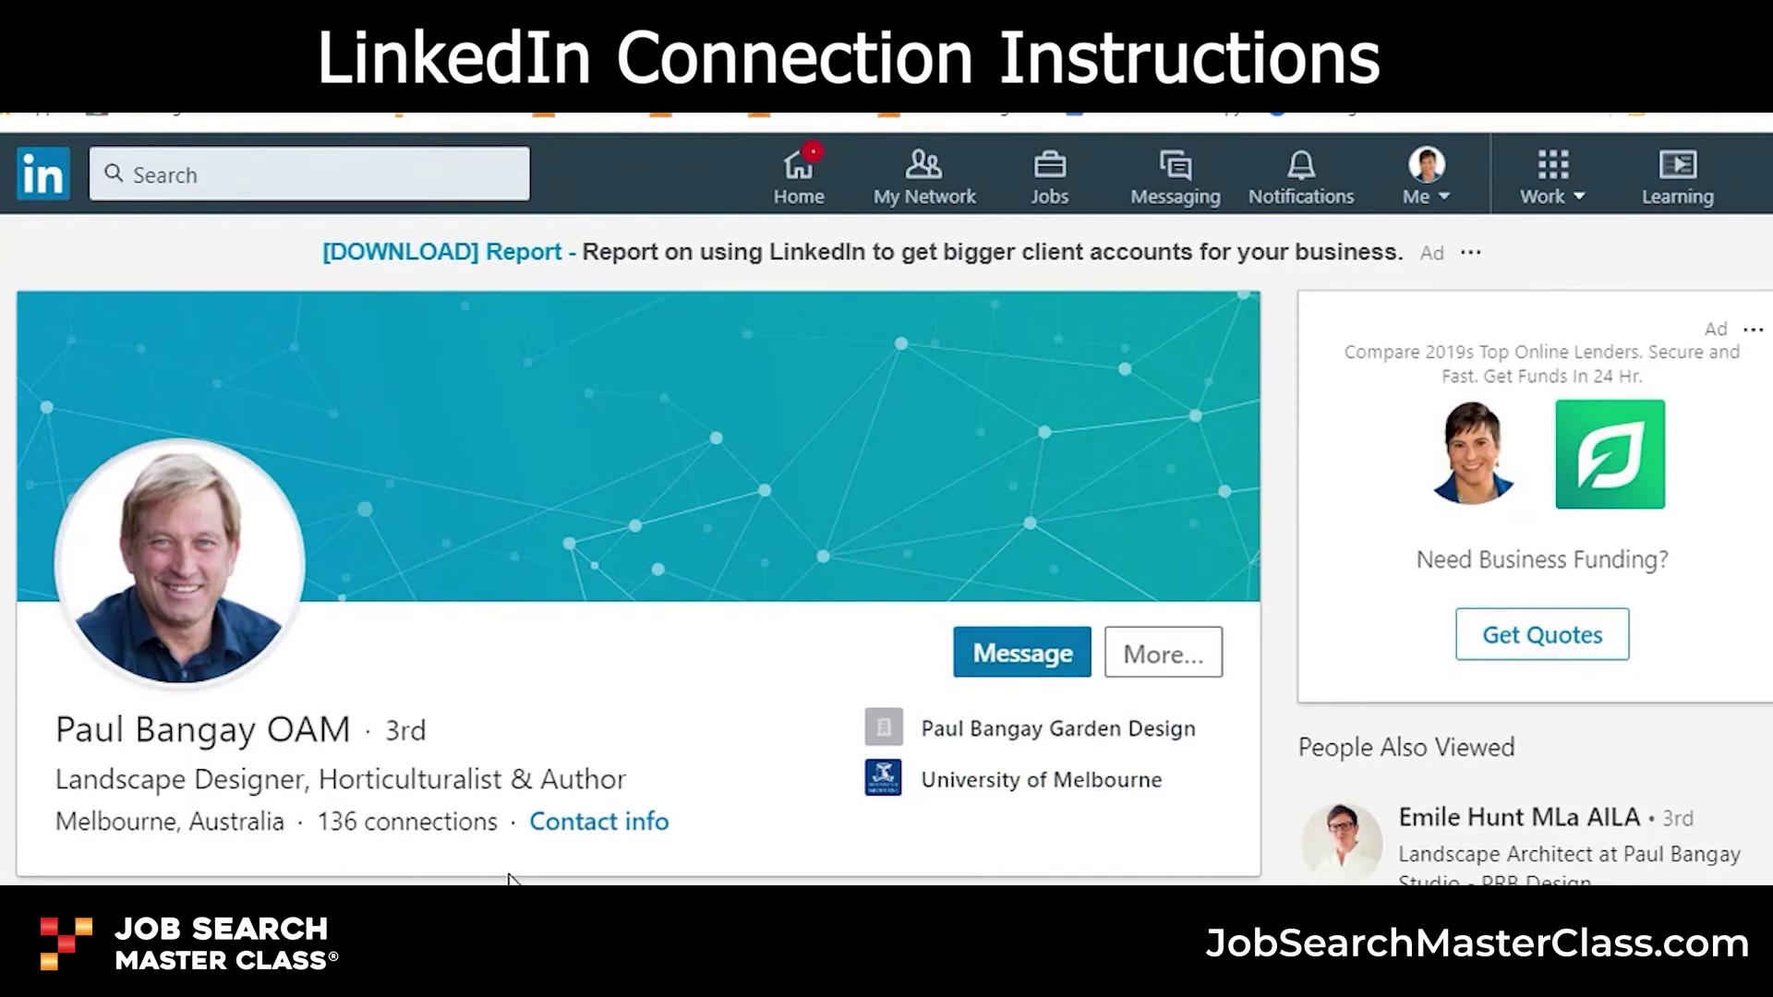
scroll(474, 807, "down", 10)
scroll(441, 875, "down", 3)
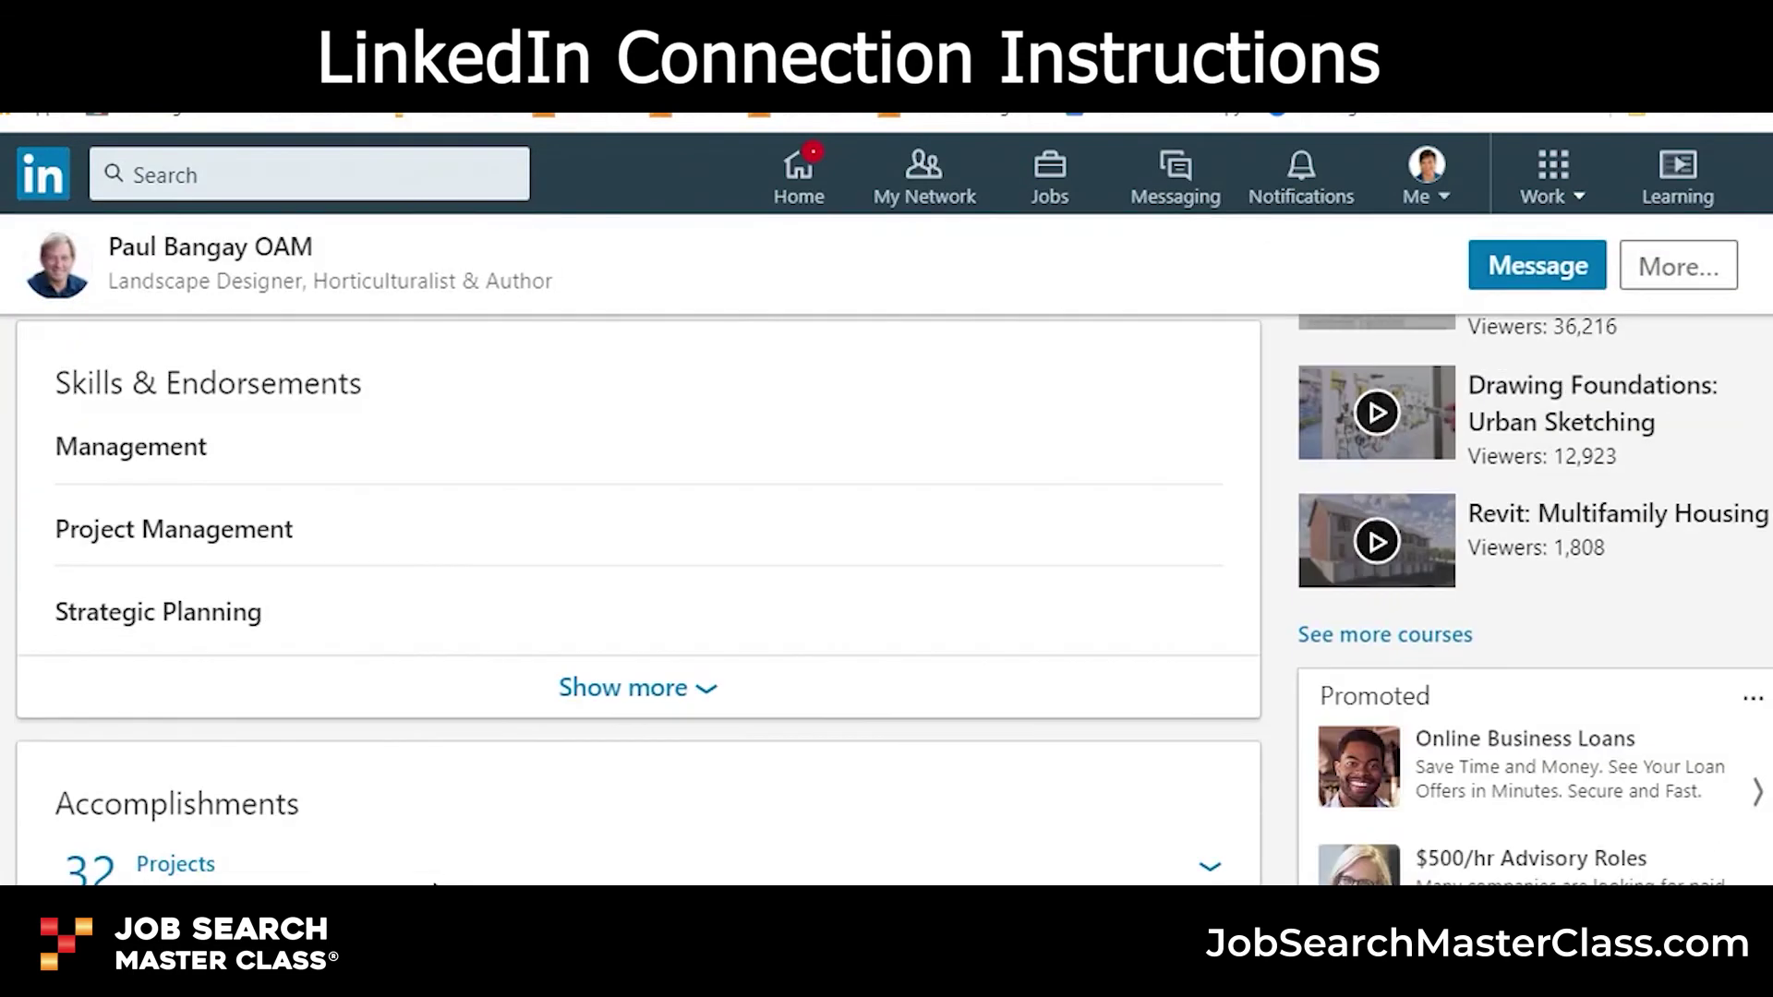
scroll(435, 859, "up", 15)
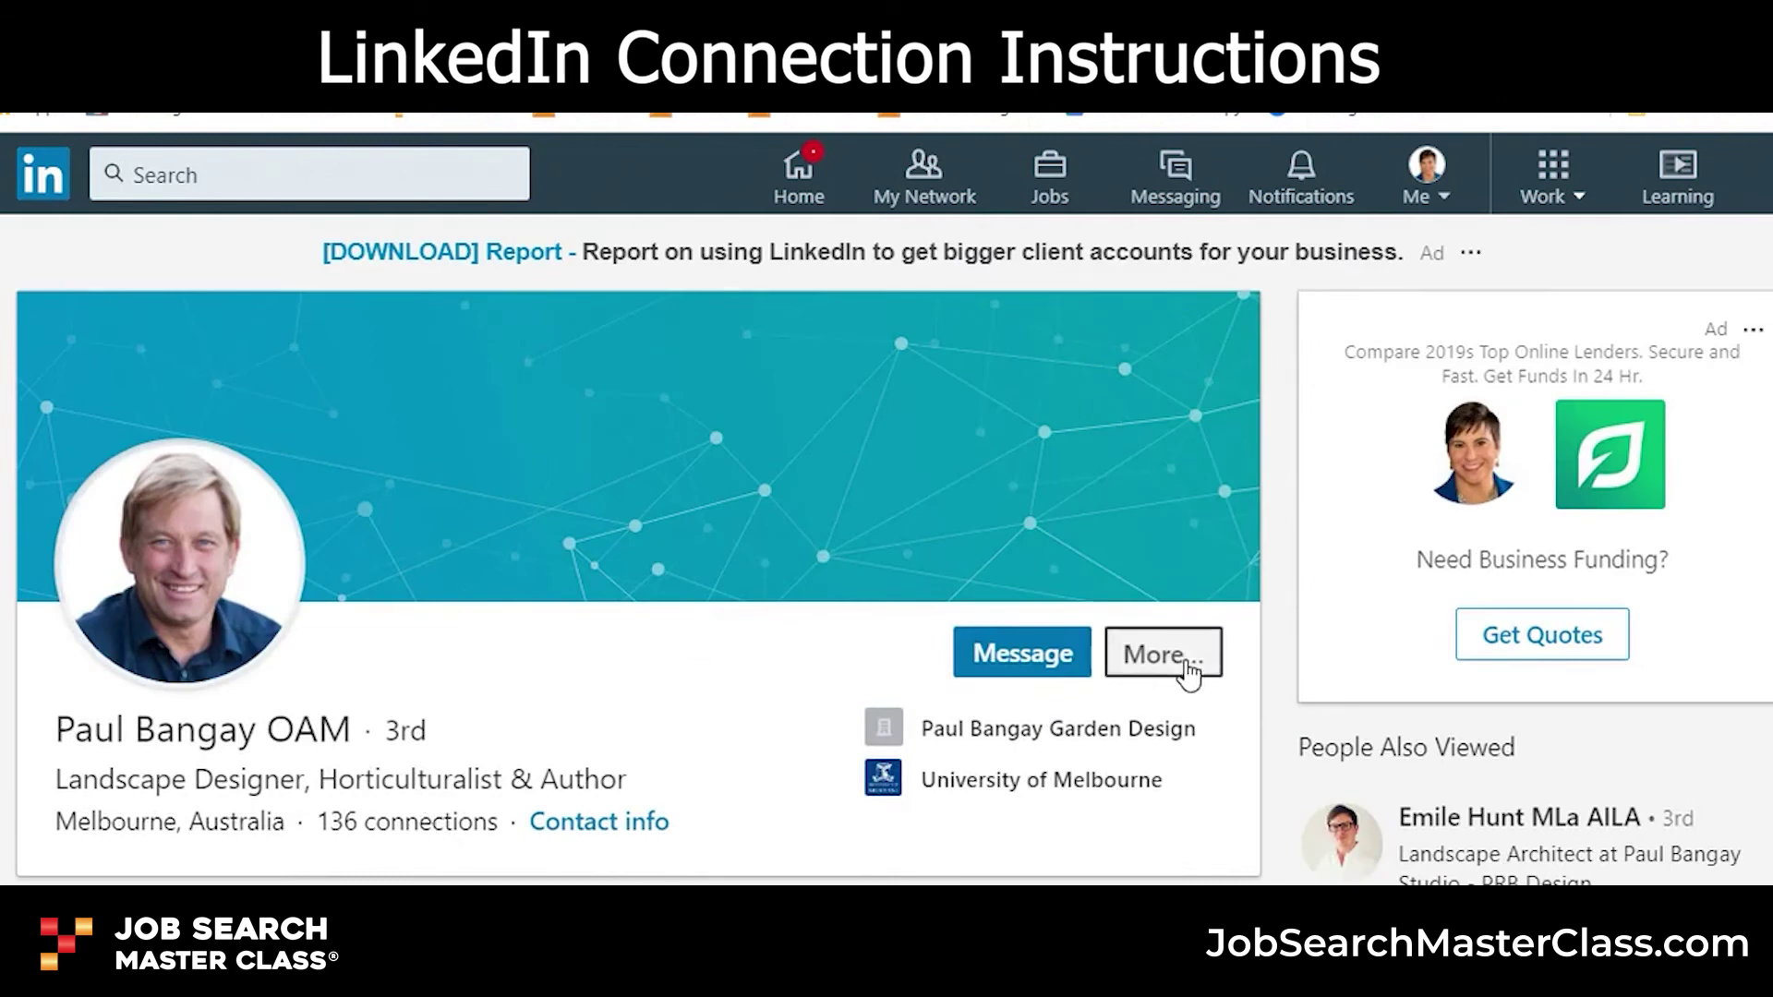
left_click(1182, 663)
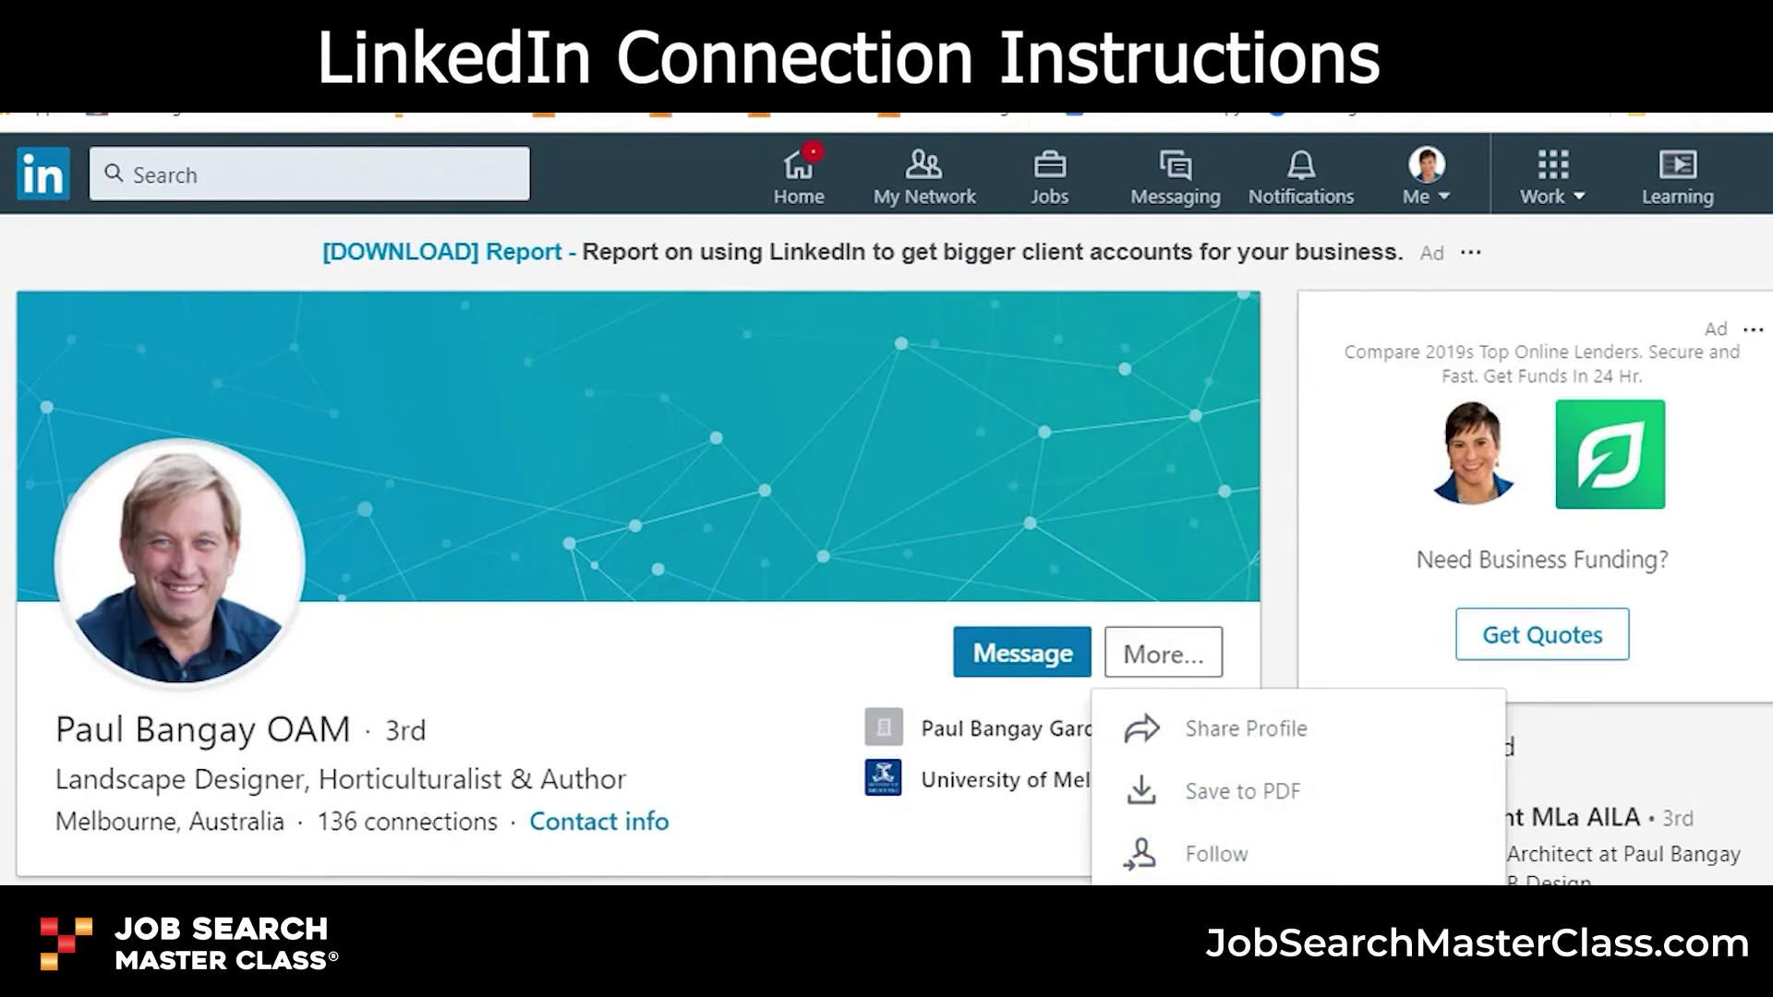
left_click(1216, 917)
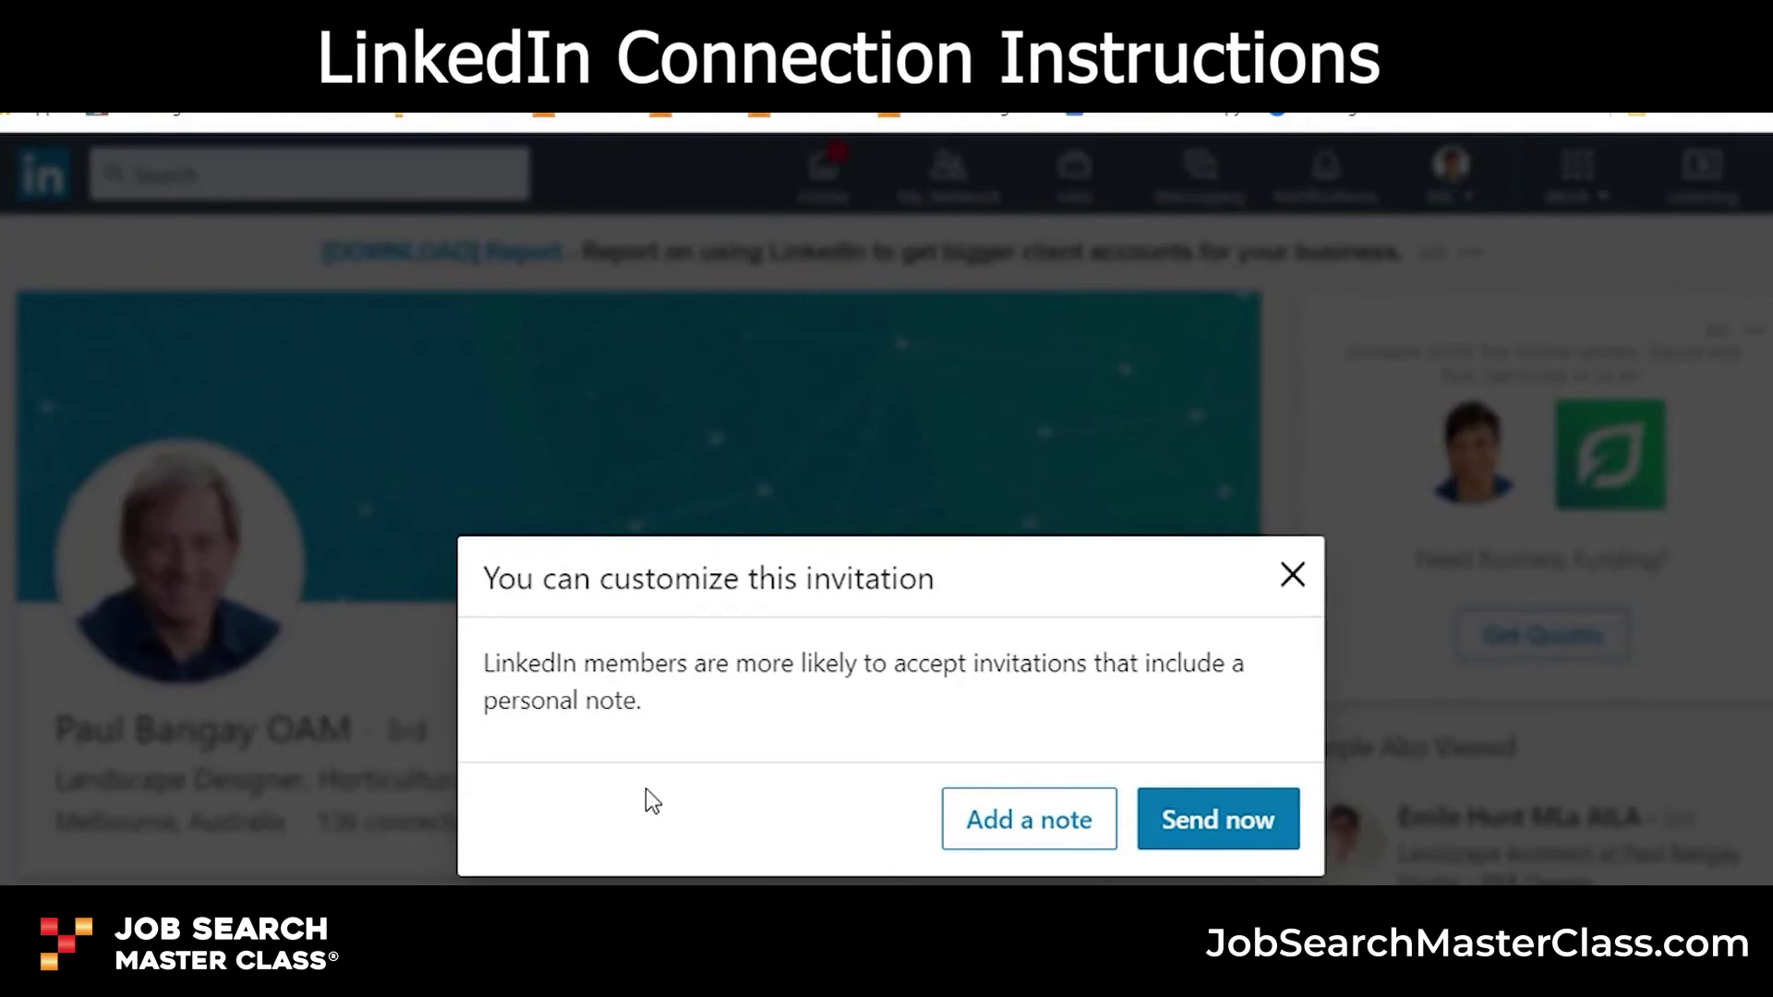
left_click(1017, 835)
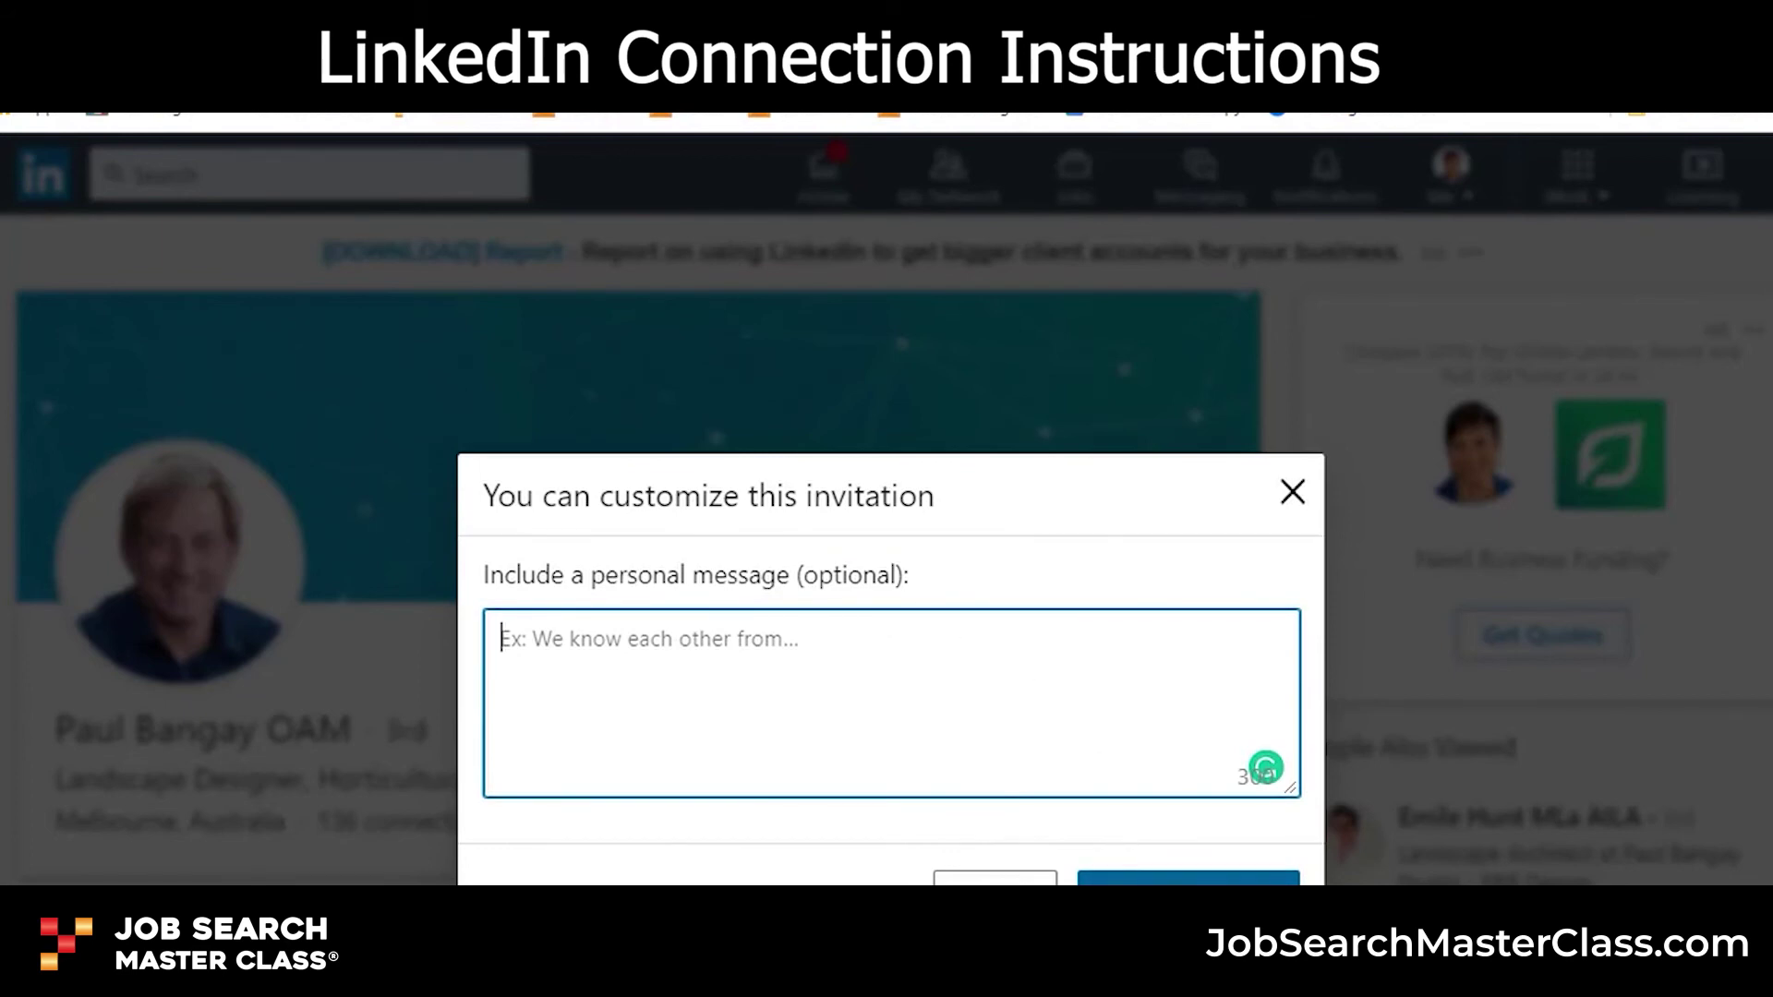
left_click(1292, 492)
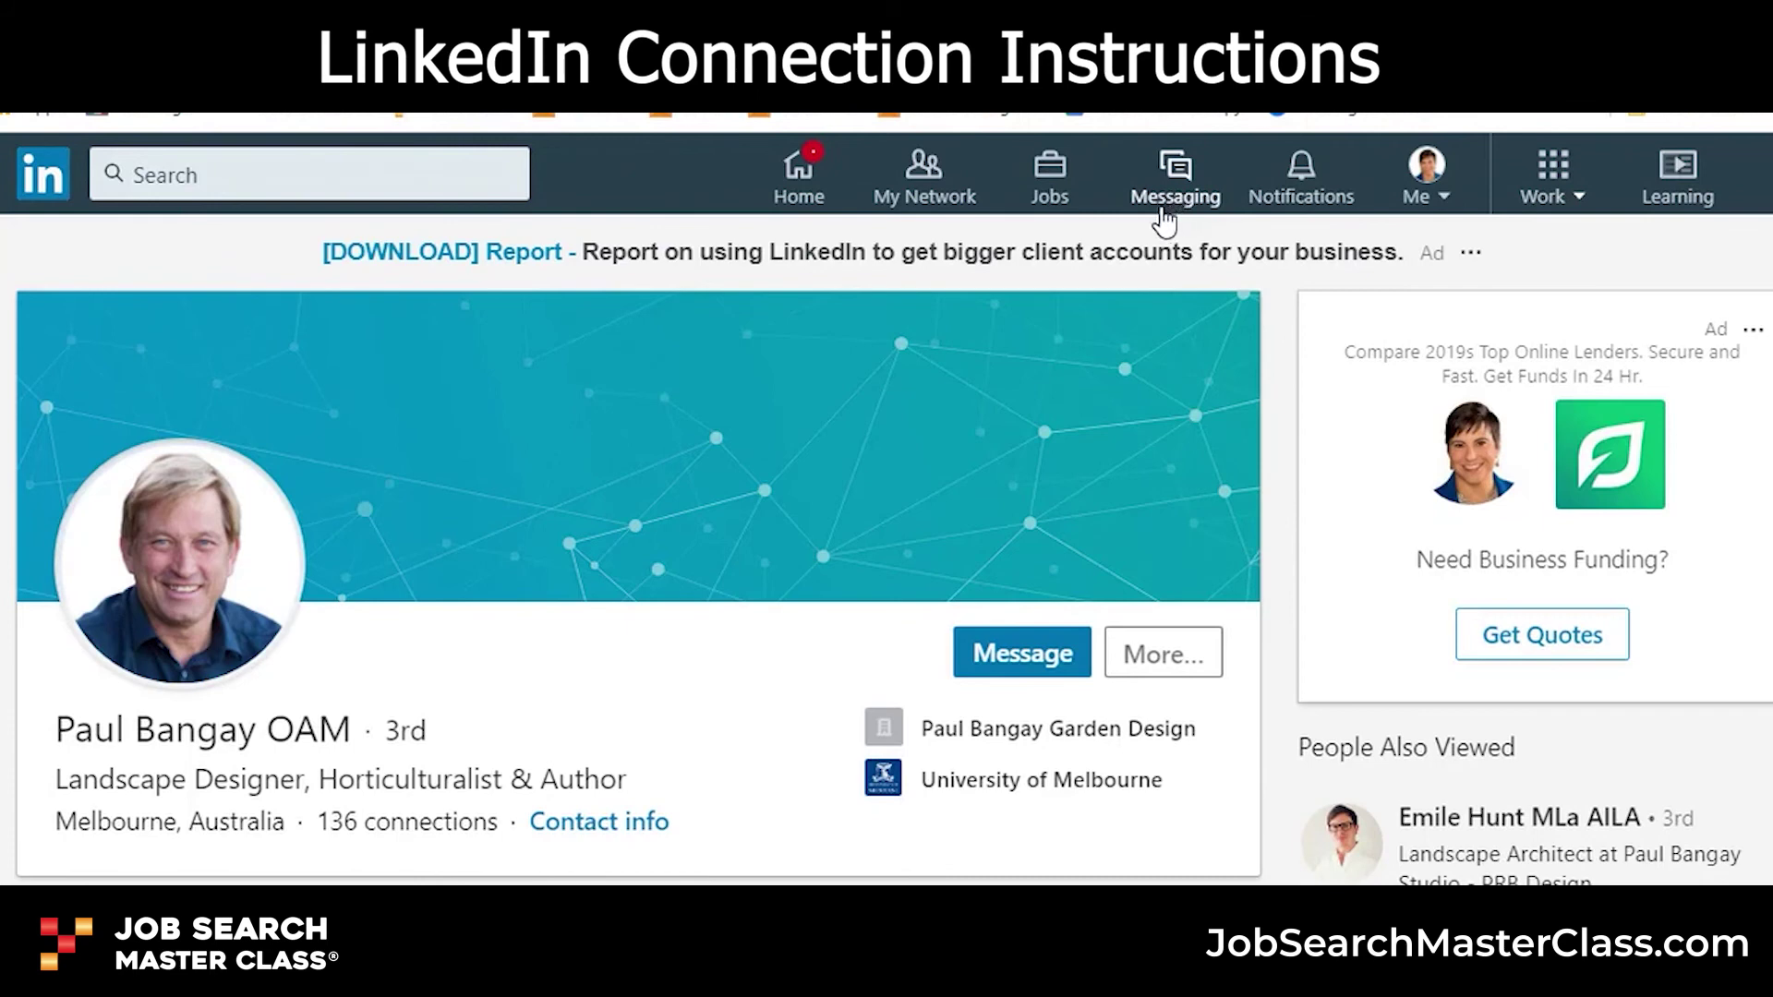
left_click(226, 174)
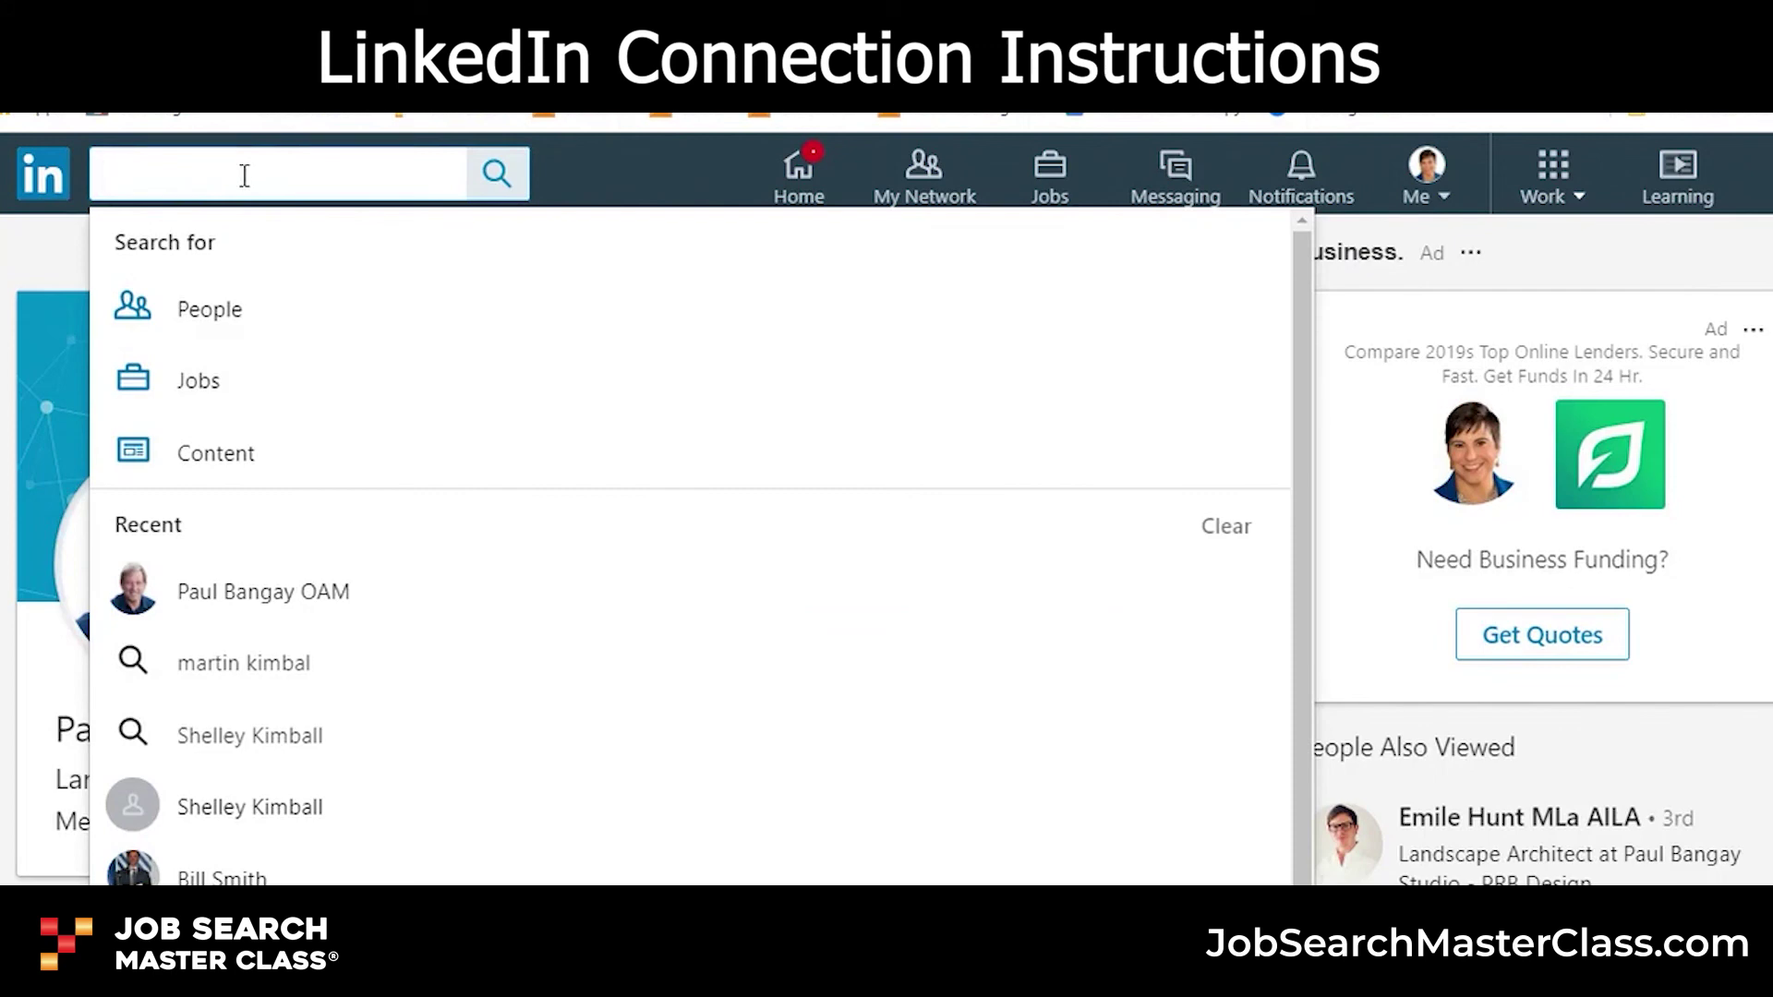
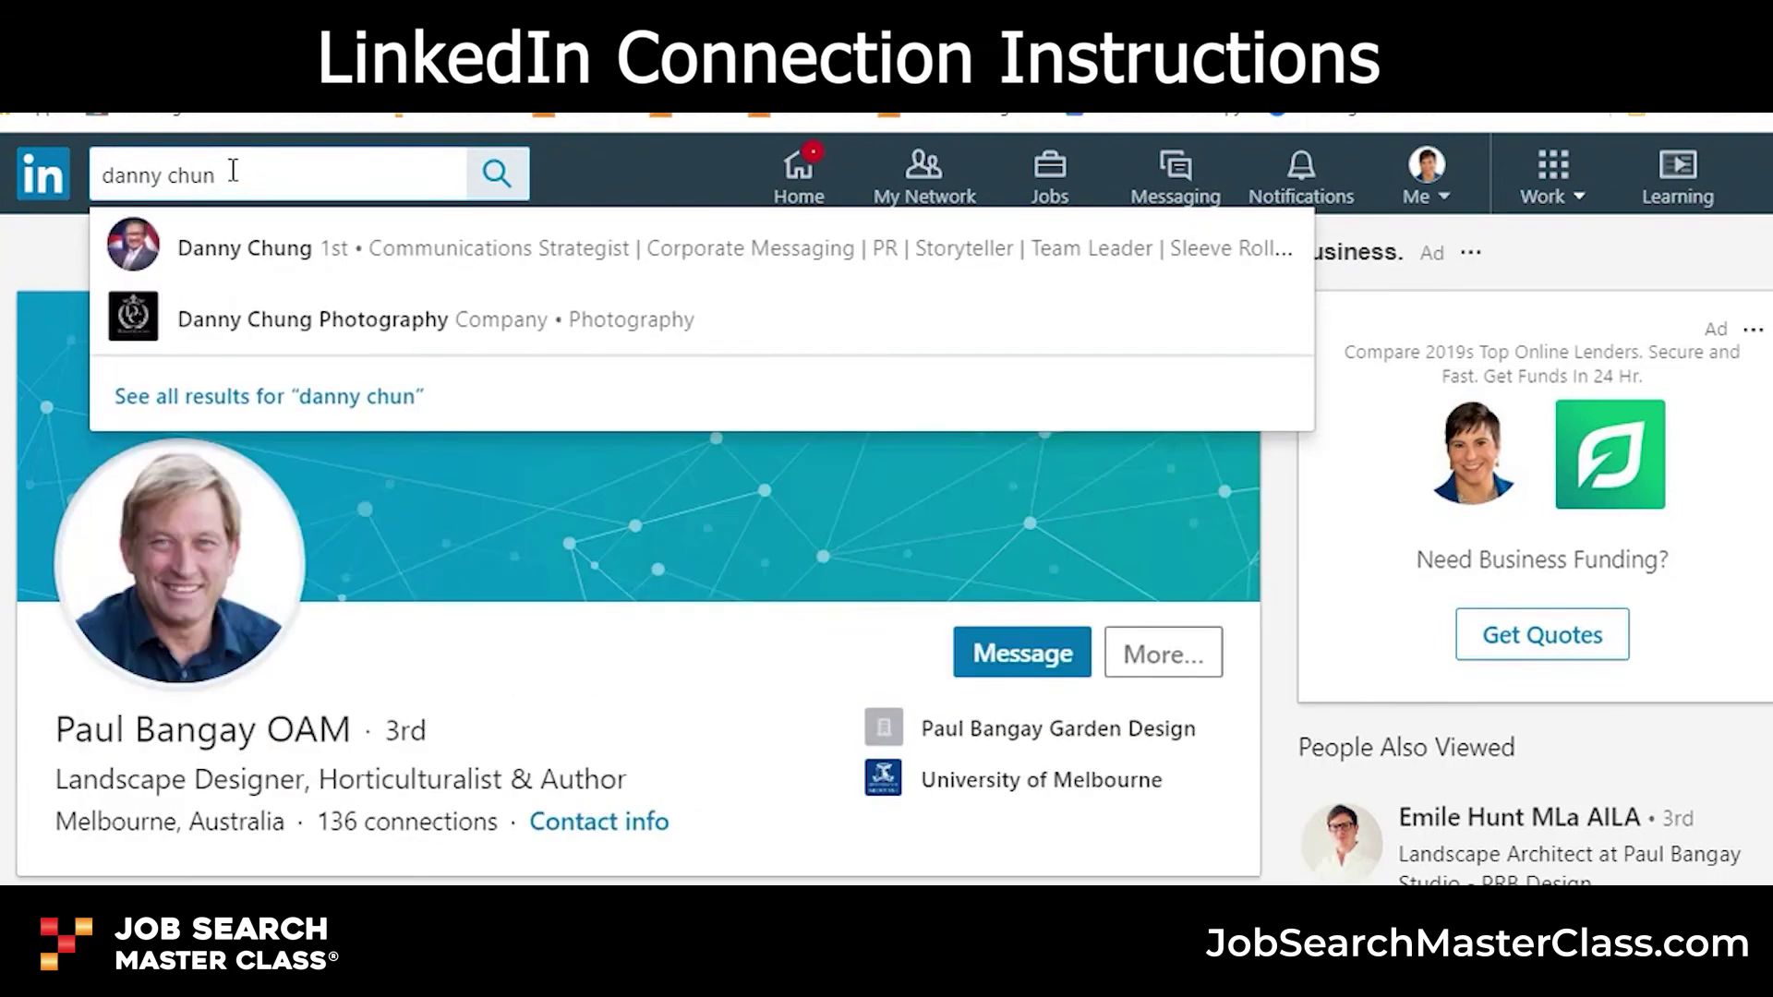
left_click(265, 251)
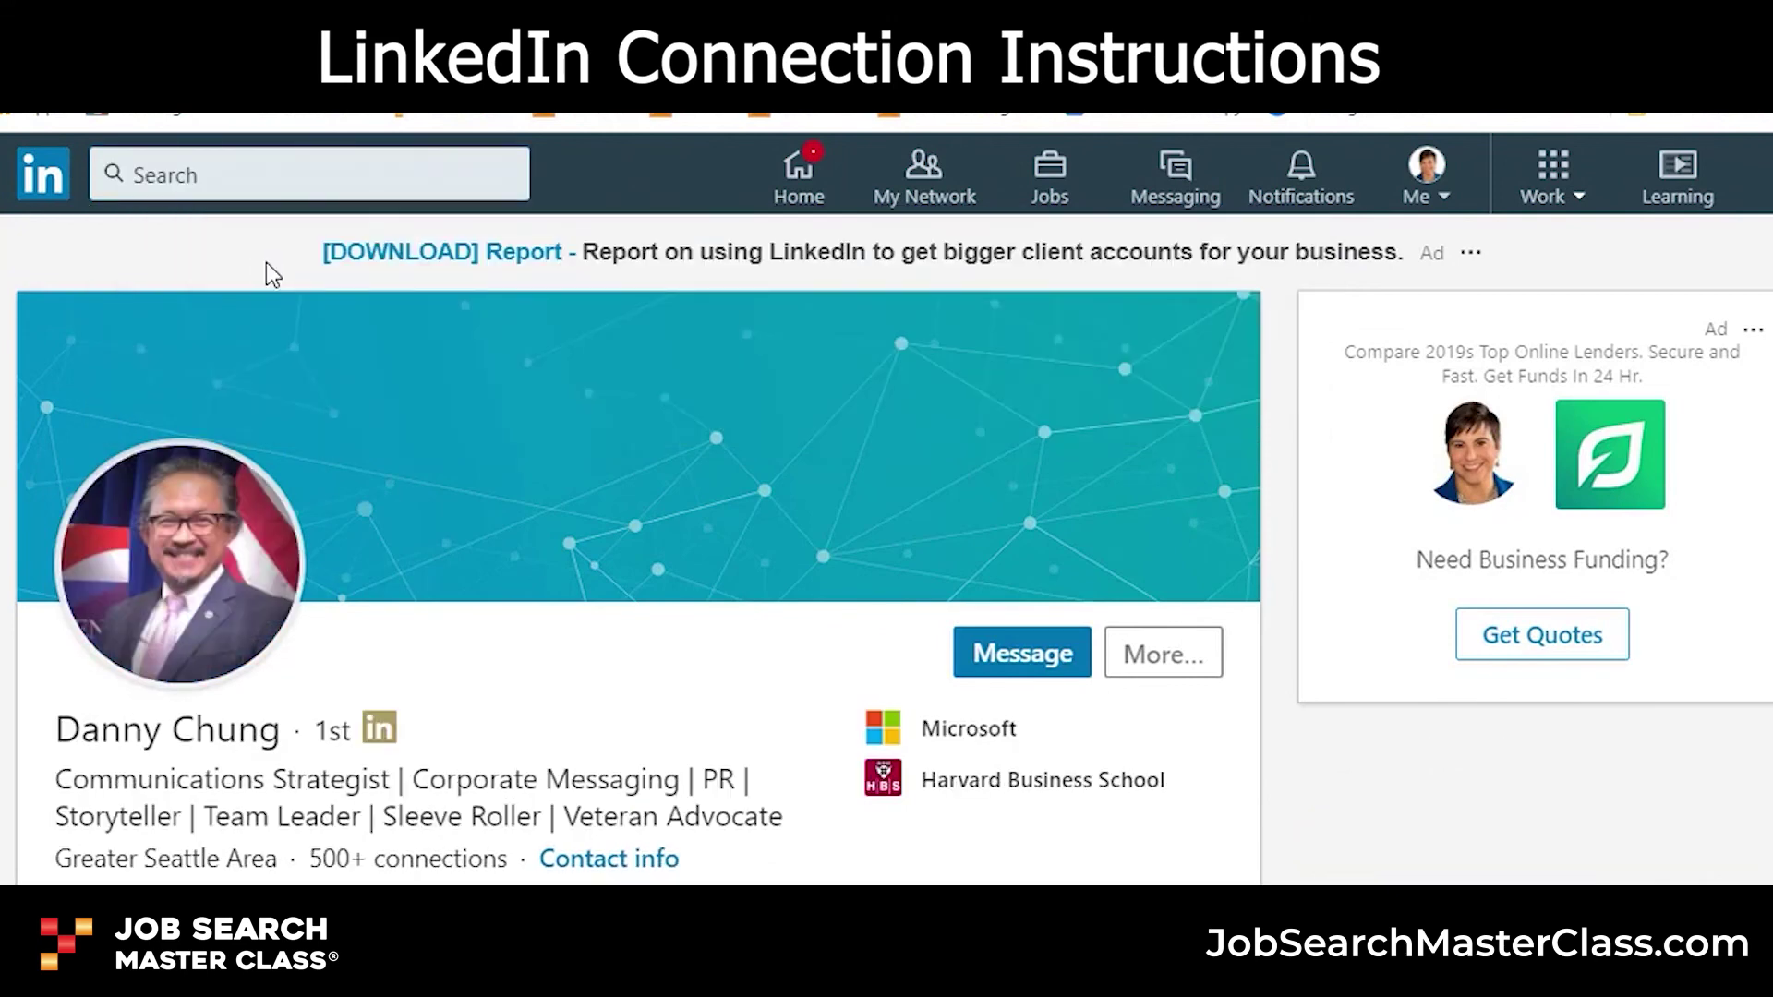